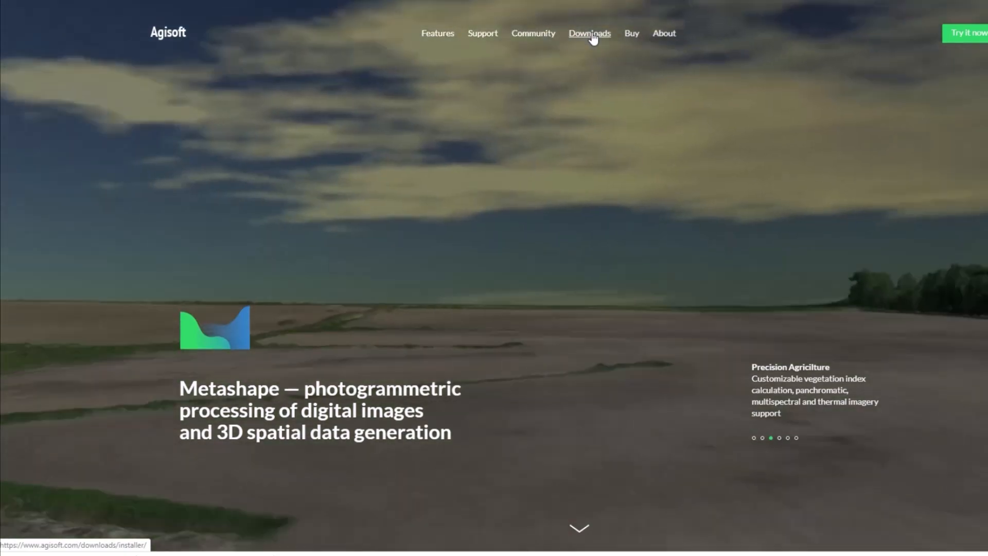
- Open the Downloads page of the Agisoft website
click(592, 35)
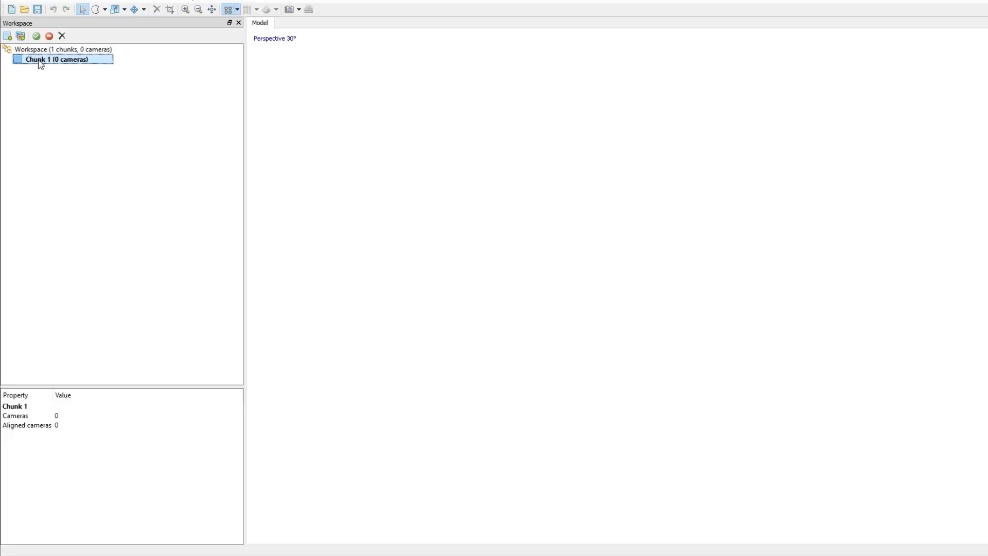
- Add all the photos from the Photogrammetry Tutorial folder to Chunk 1
right_click(40, 64)
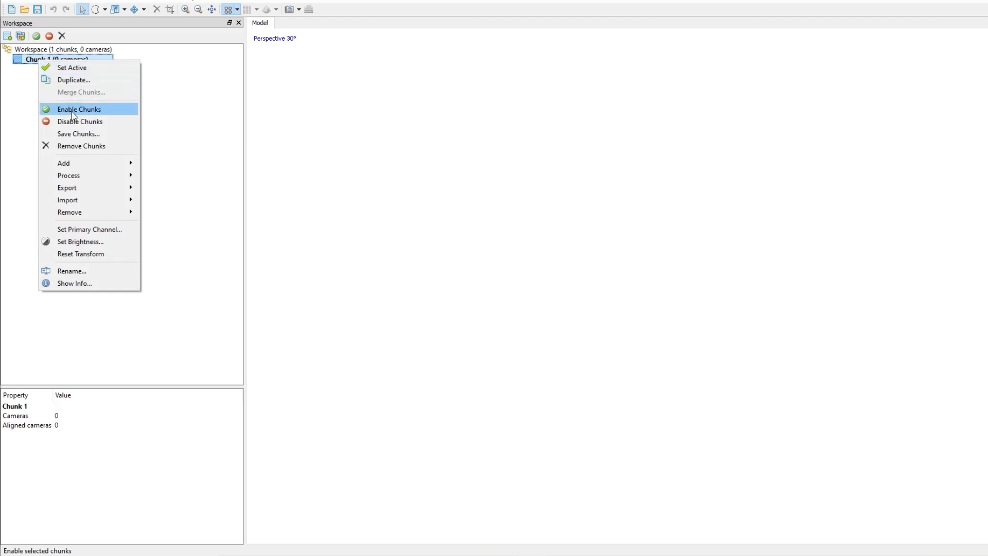
mouse_move(93, 175)
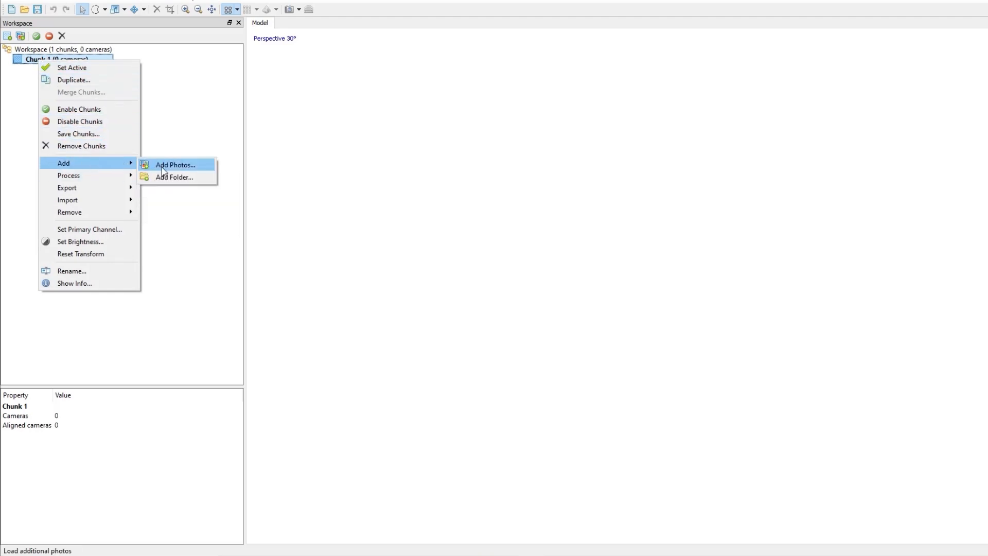
click(161, 165)
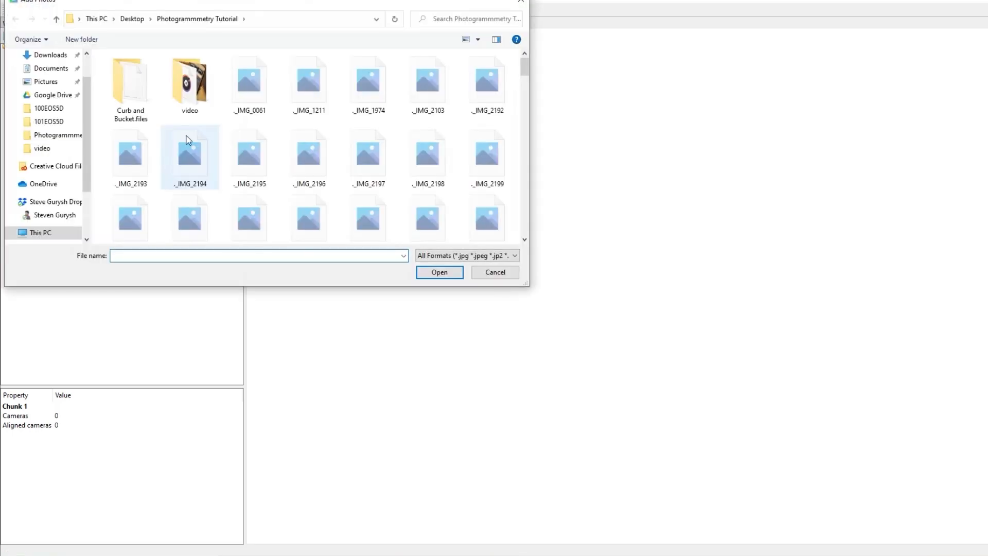
scroll(312, 157, down, 10)
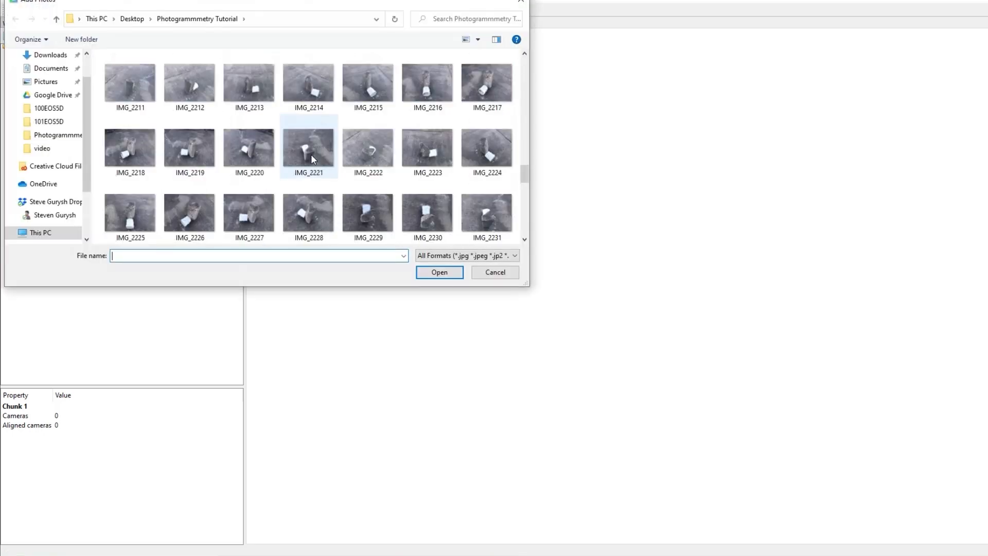
click(494, 87)
scroll(476, 138, down, 8)
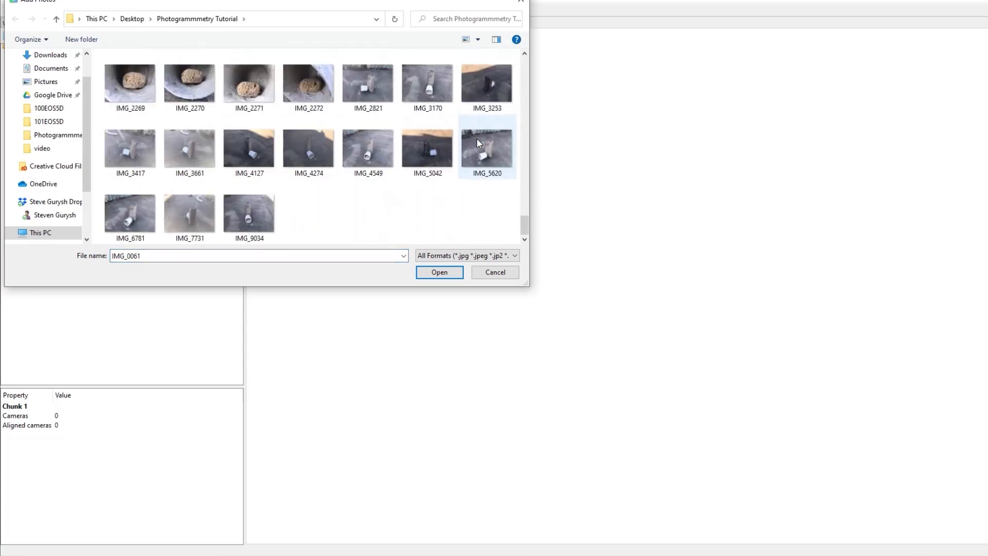
shift+click(236, 213)
click(439, 272)
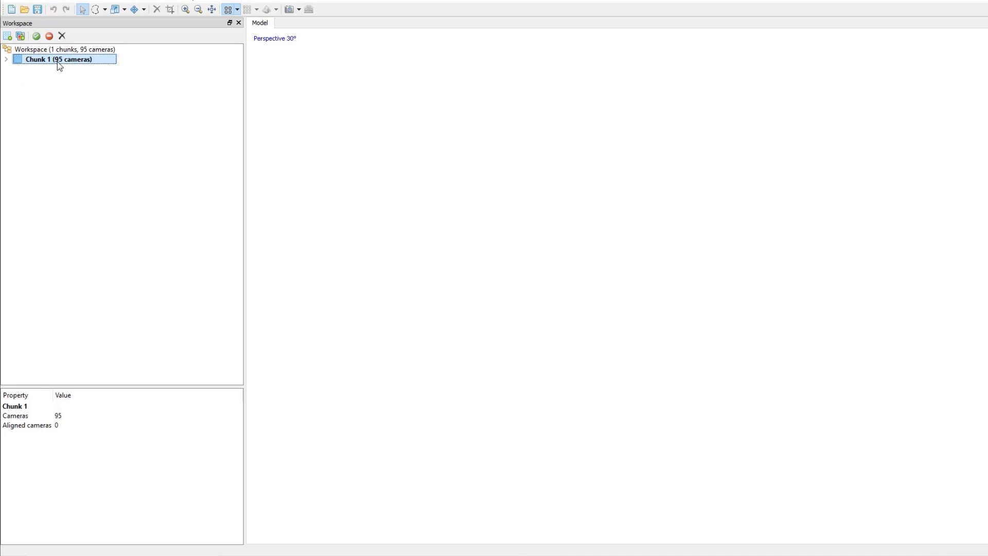
- Align the chunk's photos with High accuracy and generic preselection enabled
right_click(57, 61)
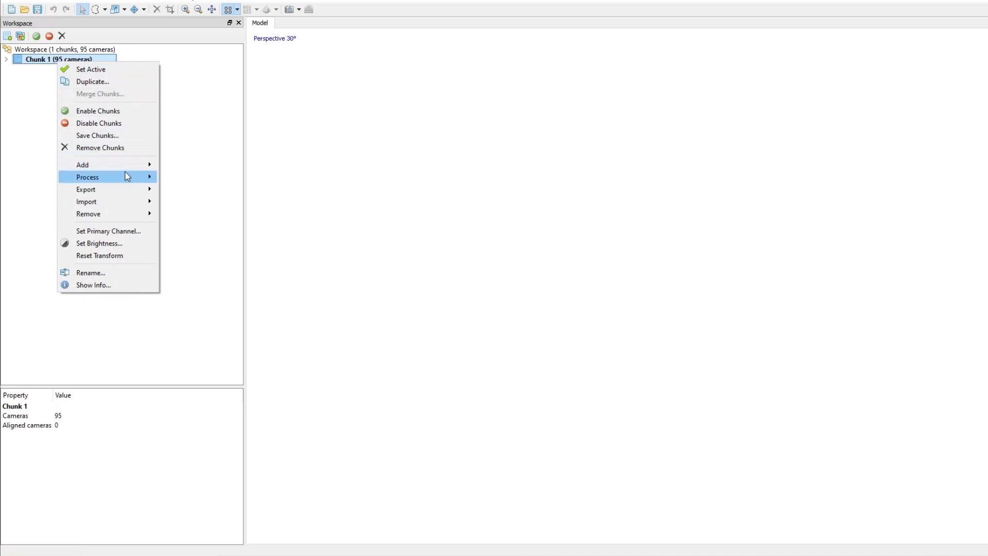
mouse_move(125, 173)
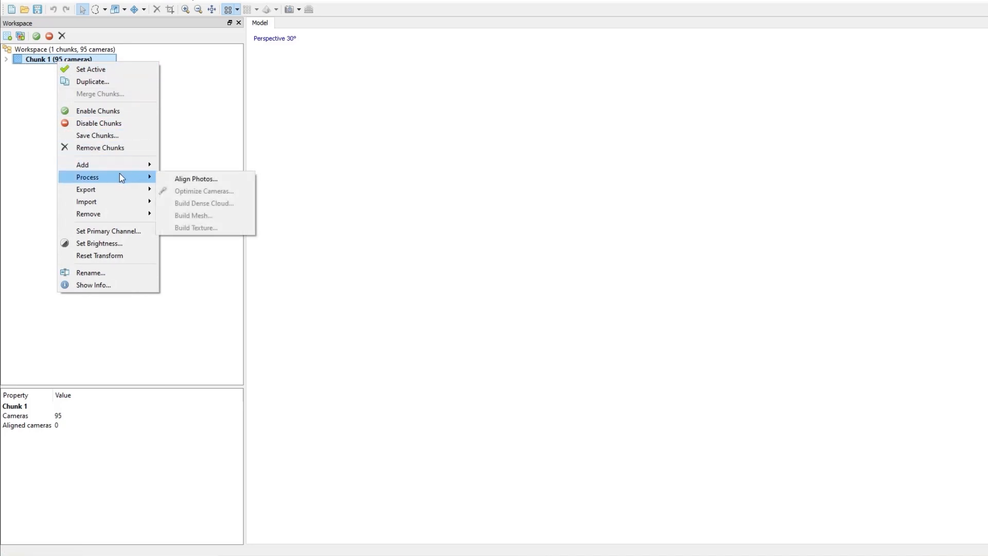
click(195, 179)
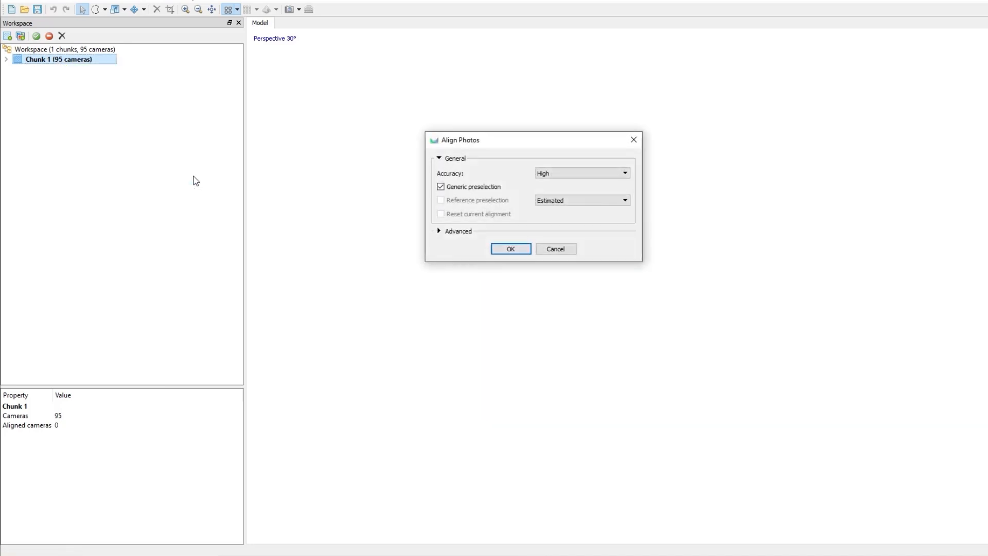
click(624, 173)
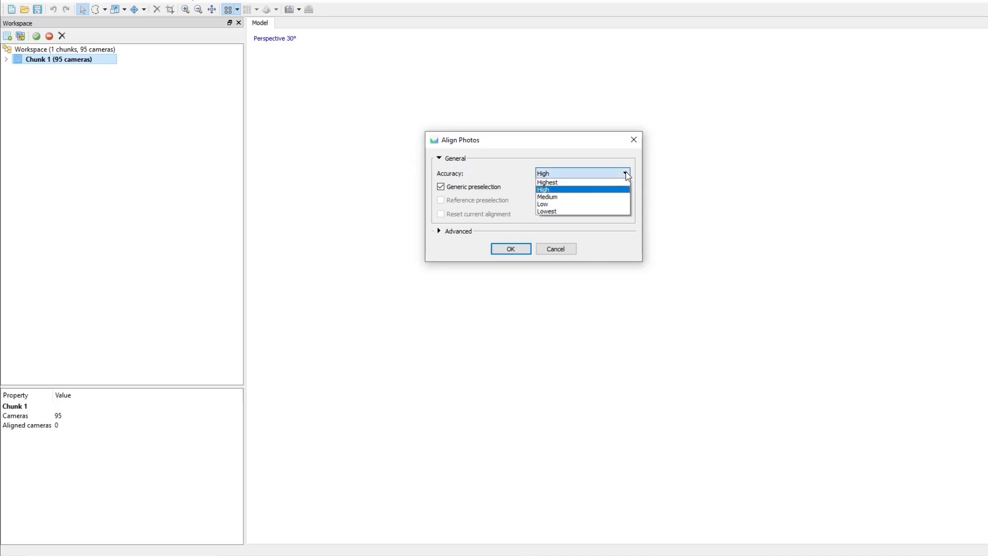
click(559, 190)
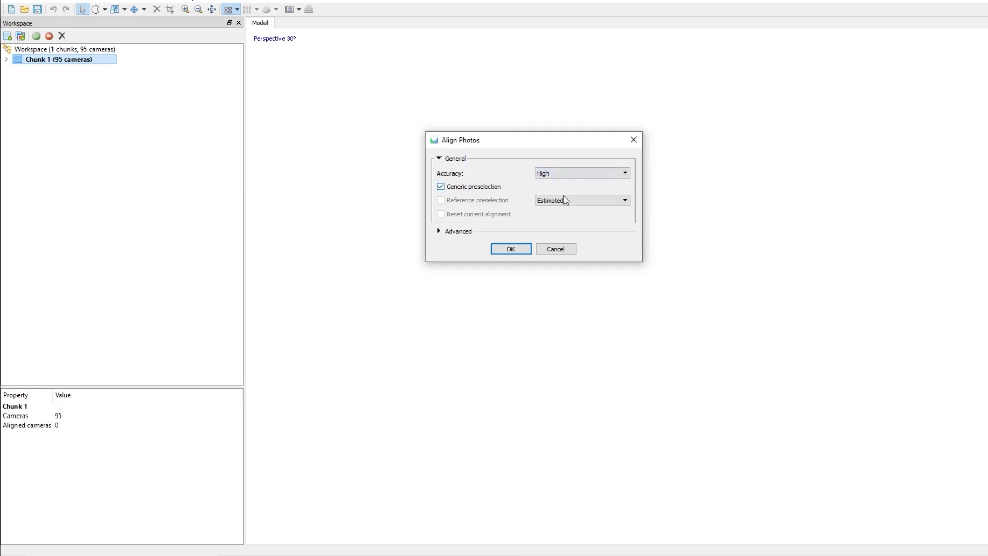
click(509, 249)
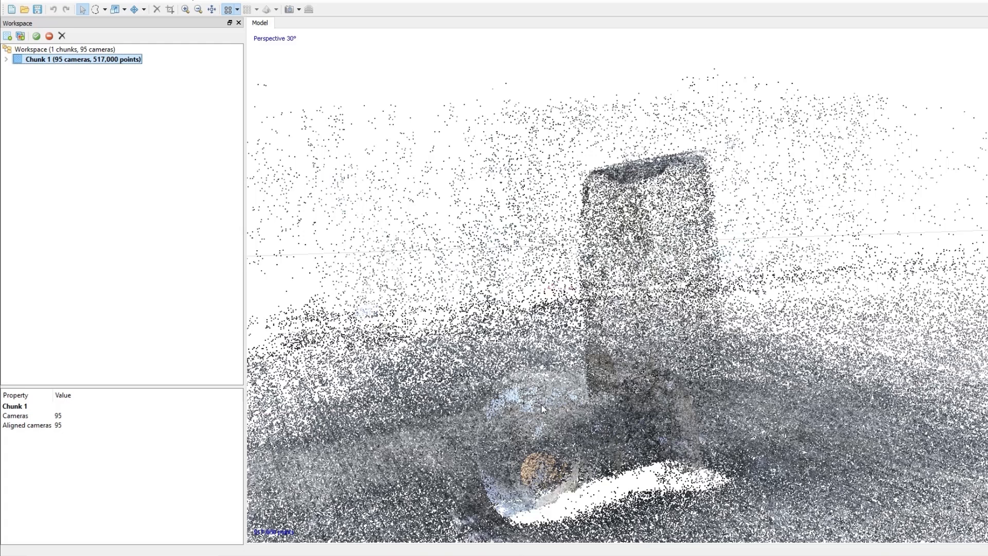
- Optimize the chunk's camera alignment with the default fitting parameters
right_click(61, 60)
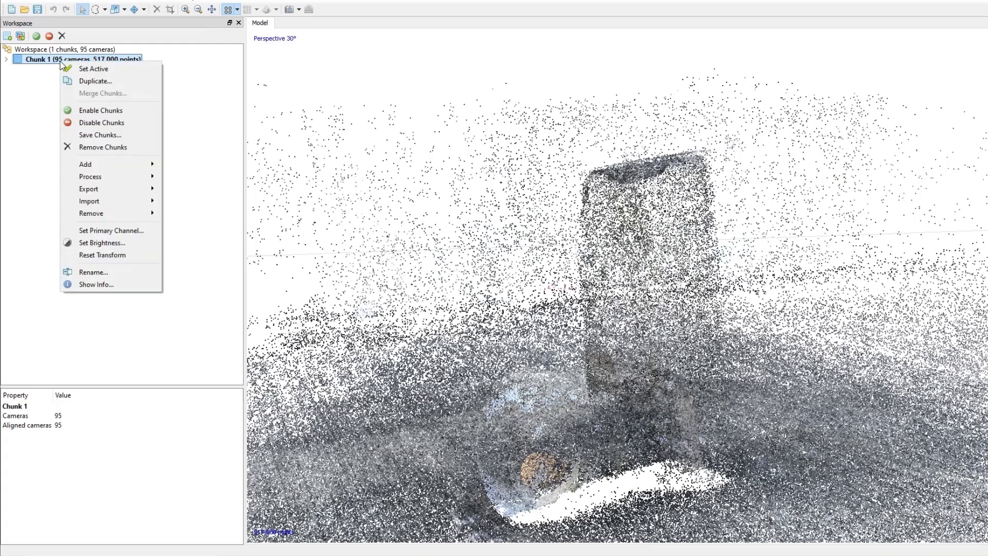
mouse_move(118, 178)
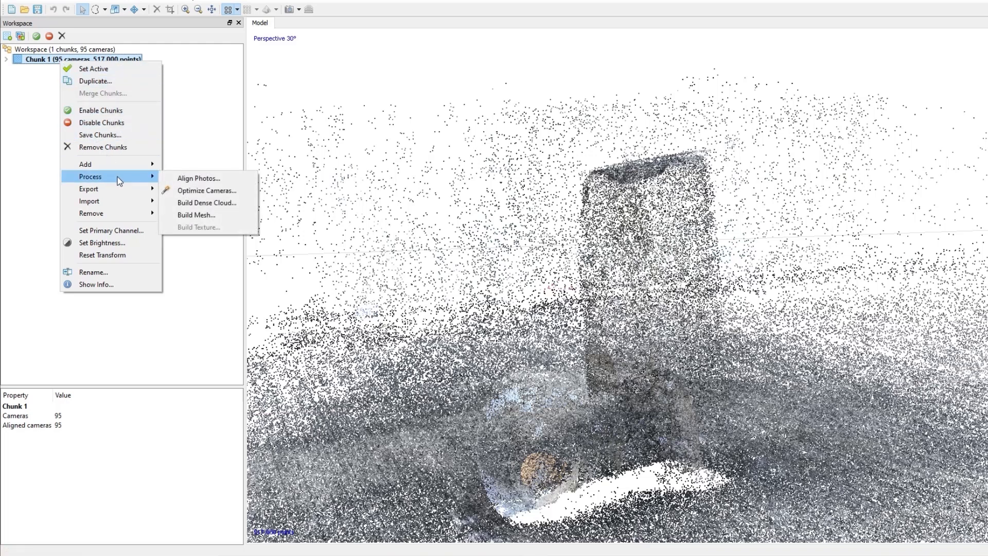
click(206, 191)
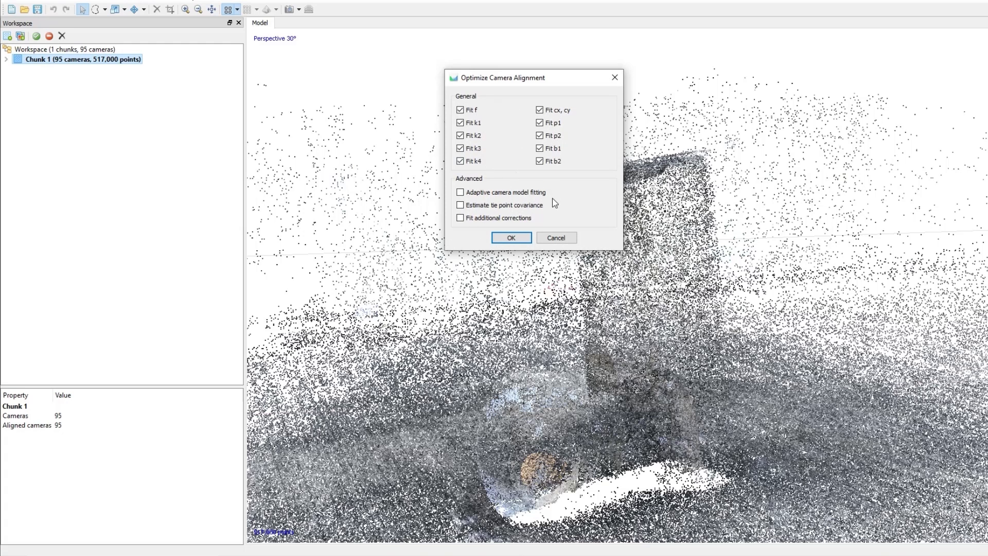
click(510, 237)
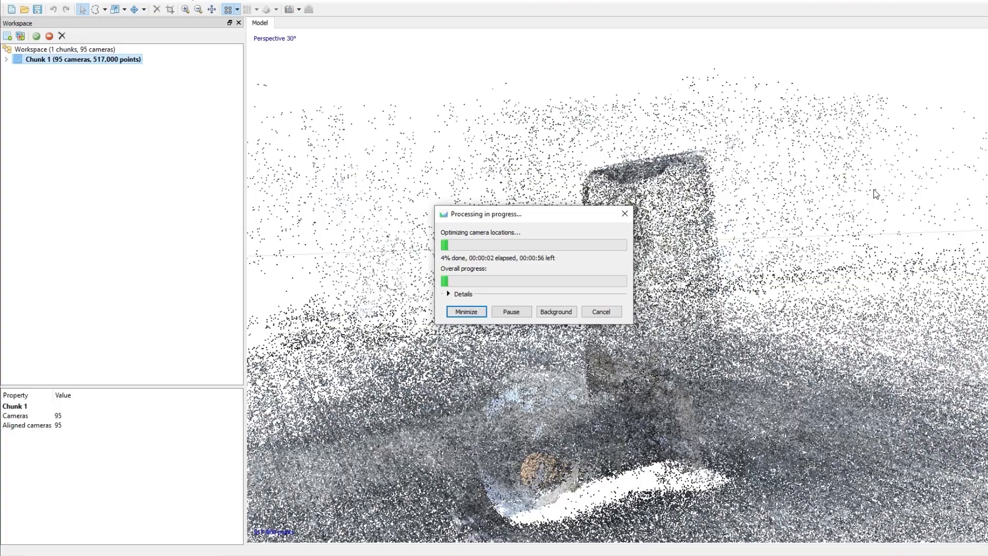
- Gradually select sparse-cloud points by Reconstruction uncertainty at level 15 and delete the selected points
scroll(620, 252, down, 3)
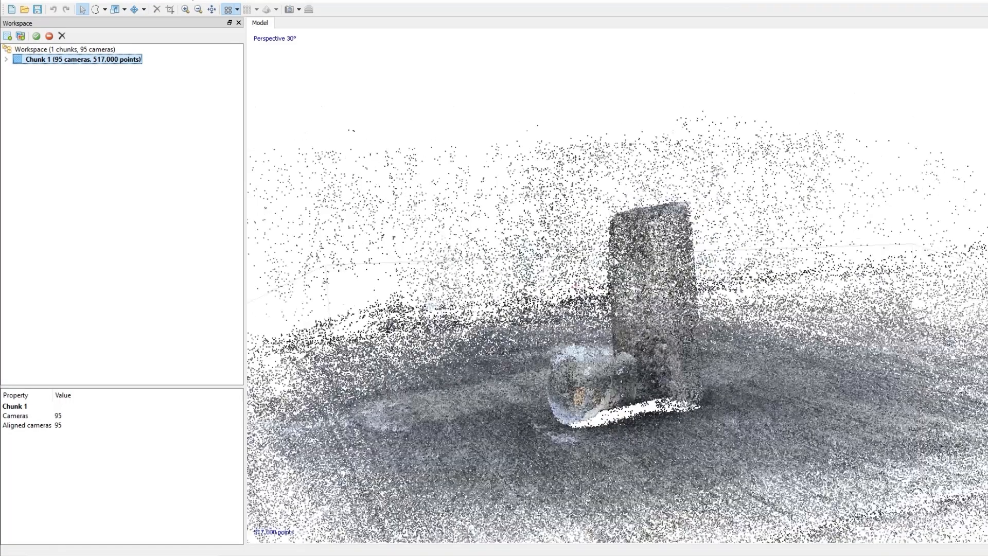
drag(611, 241, 689, 305)
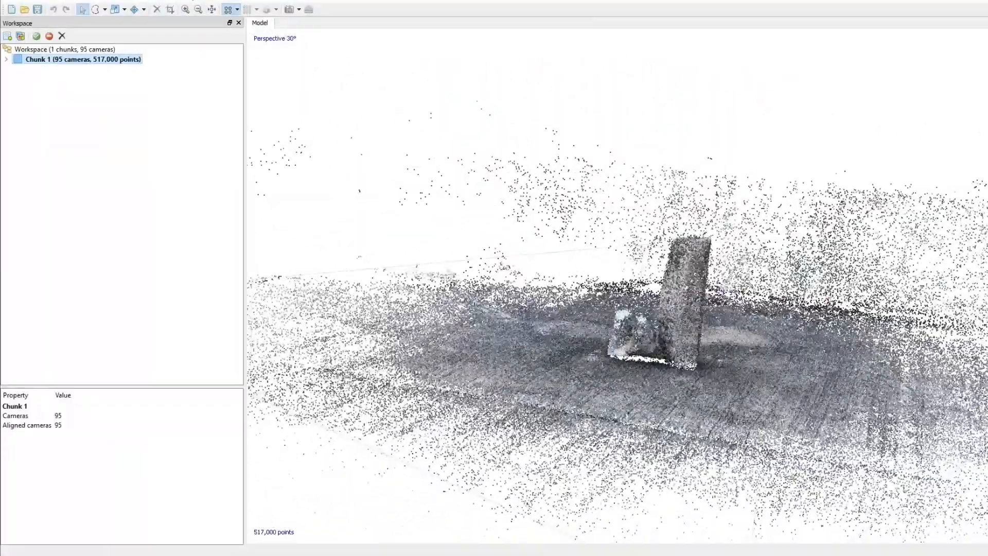
scroll(601, 313, down, 5)
drag(549, 170, 591, 233)
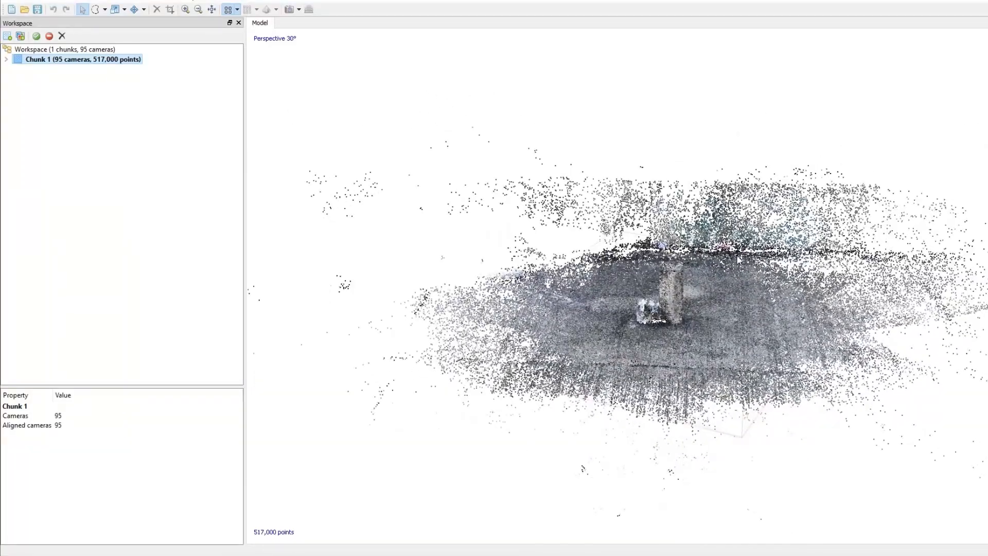
scroll(639, 264, down, 4)
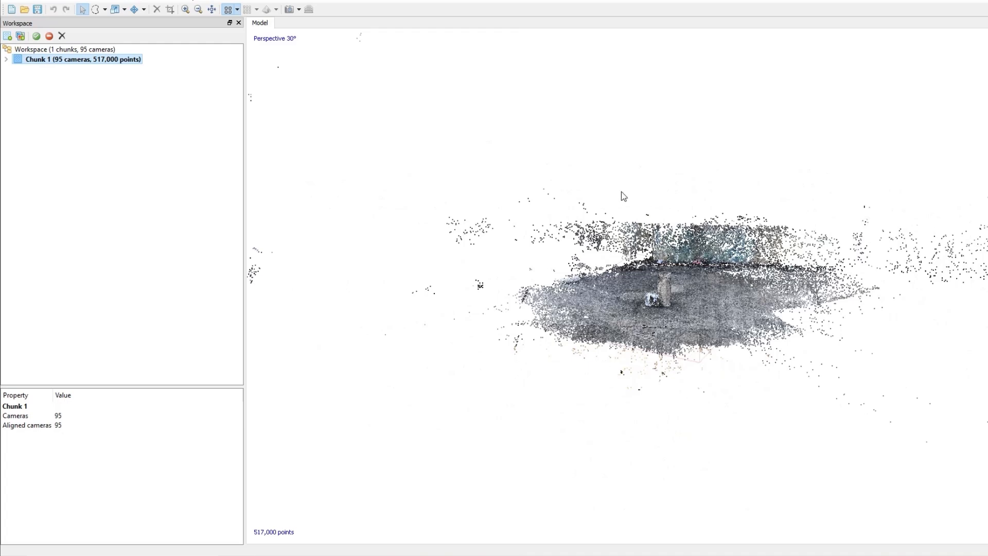
click(84, 1)
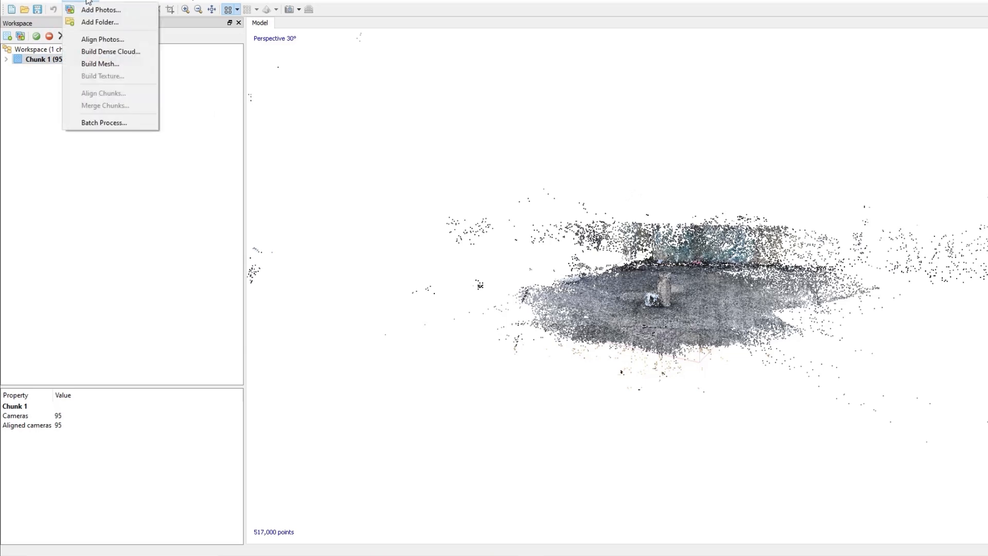
mouse_move(107, 2)
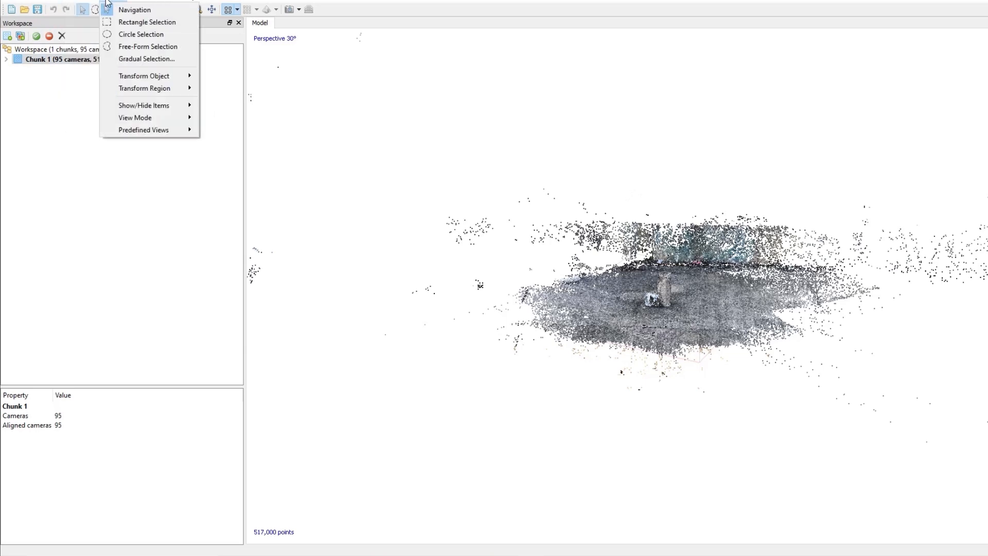
click(138, 59)
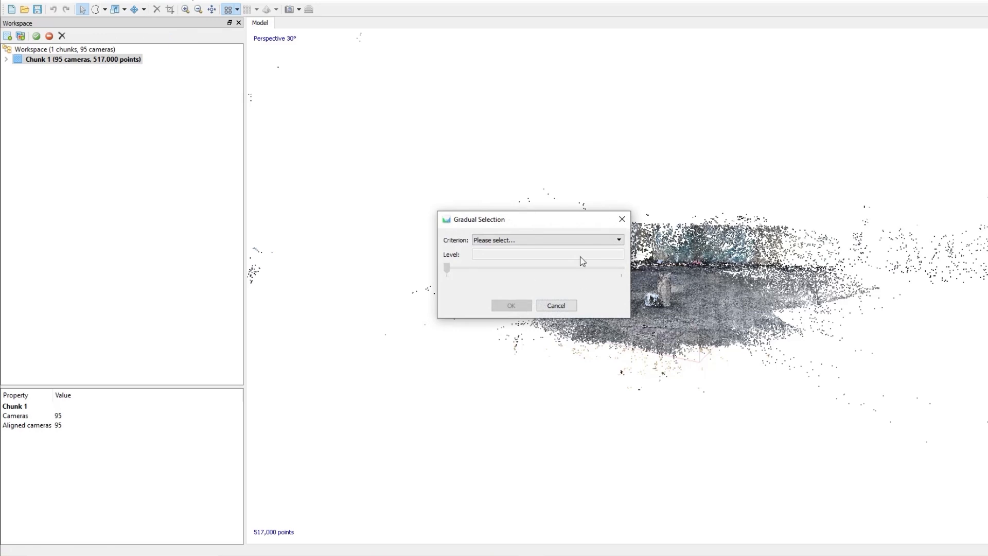
click(618, 239)
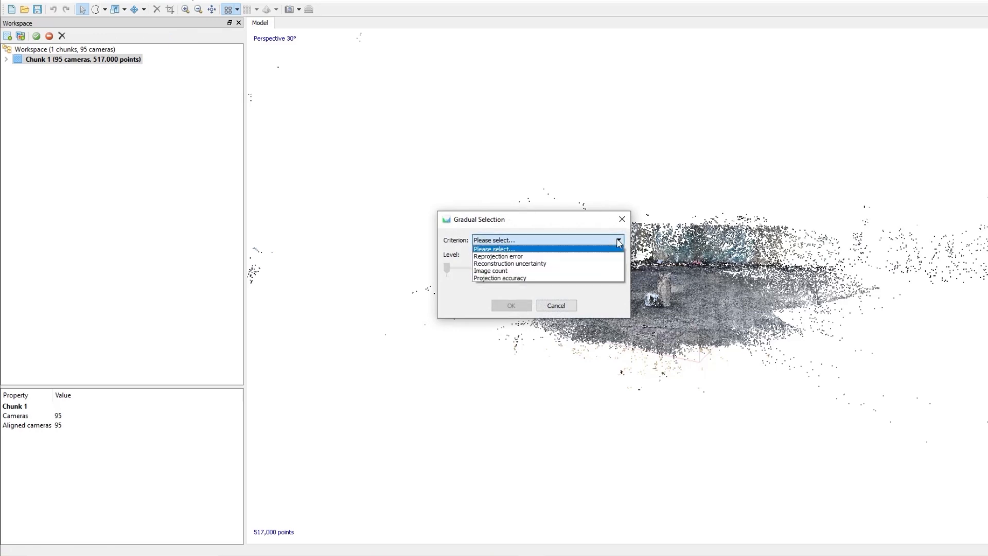
click(597, 262)
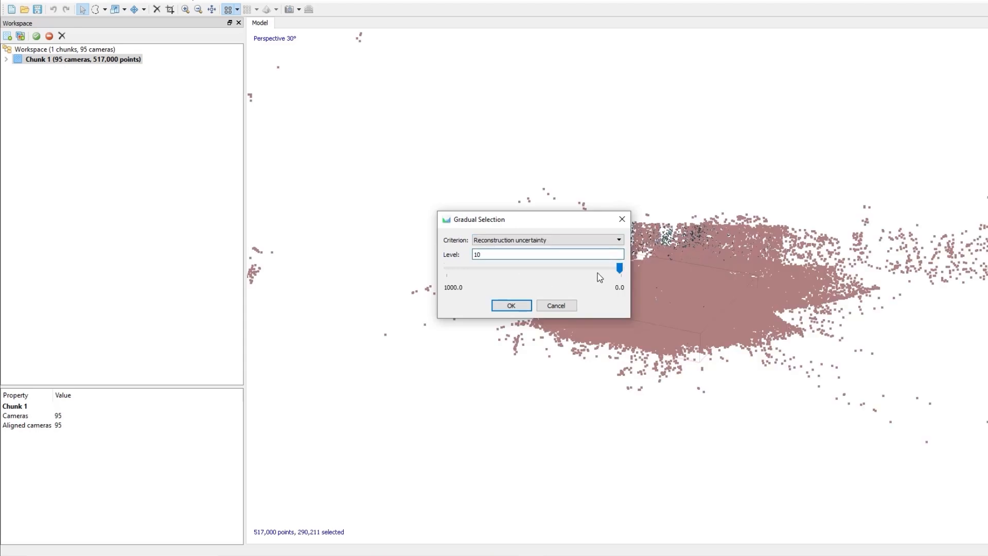
click(498, 256)
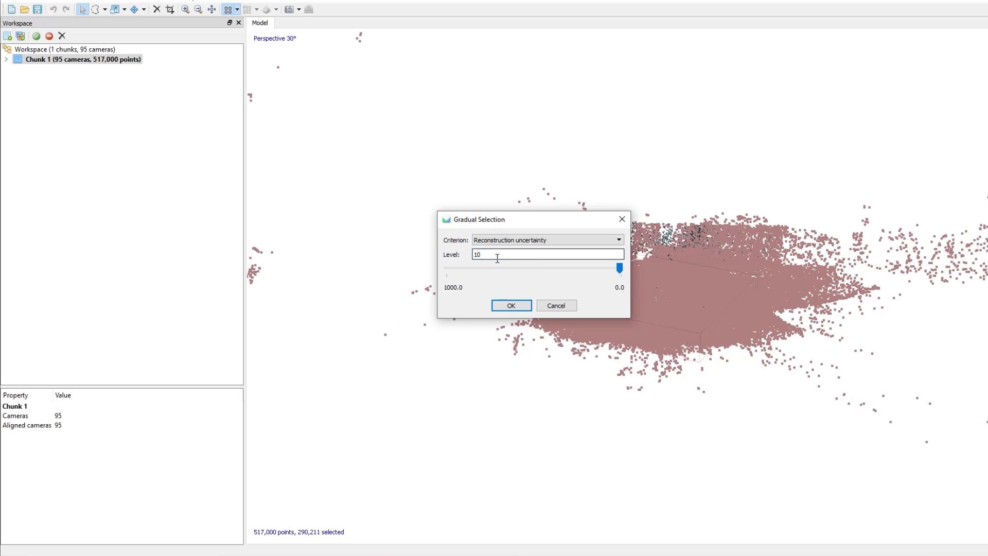
key(BackSpace)
text(5)
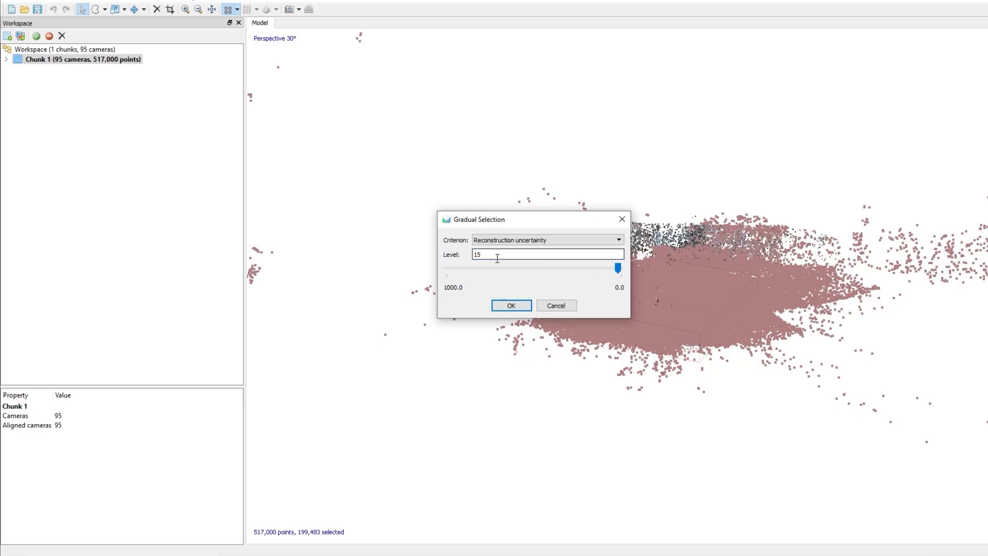
click(509, 306)
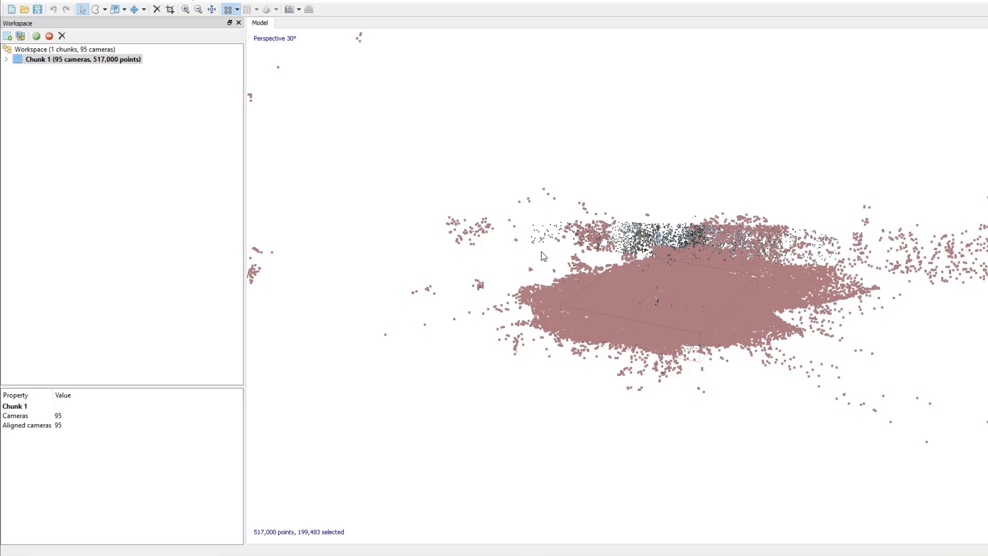
click(157, 10)
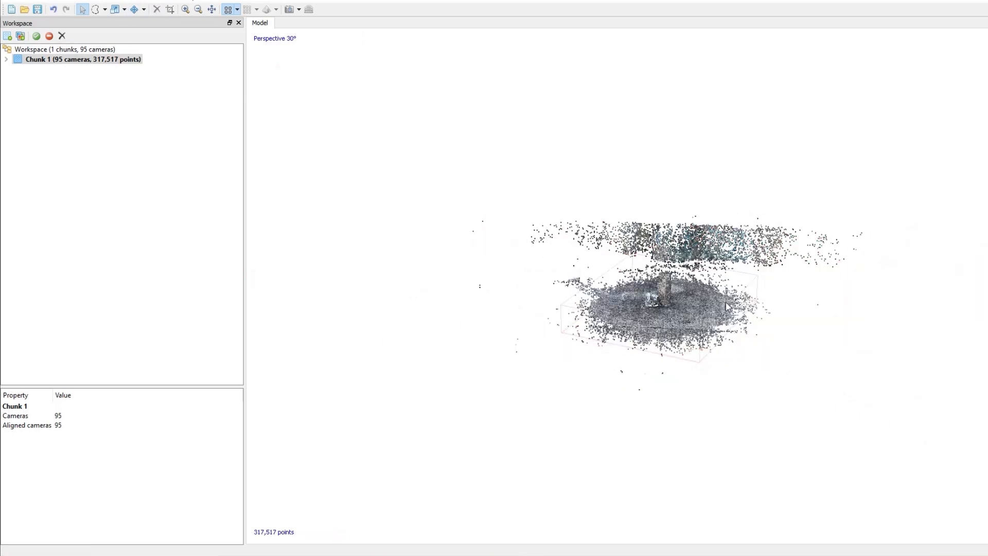
- Gradually select sparse-cloud points by Reprojection error at level 0.5 and delete the selected points
drag(727, 304, 706, 311)
scroll(705, 307, up, 5)
middle_drag(599, 327, 561, 319)
scroll(561, 319, down, 5)
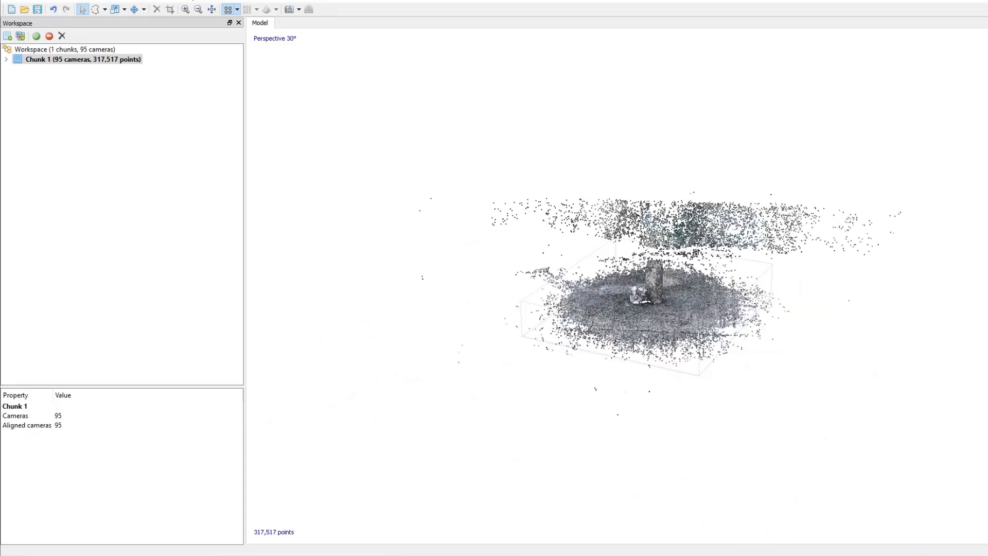
click(112, 1)
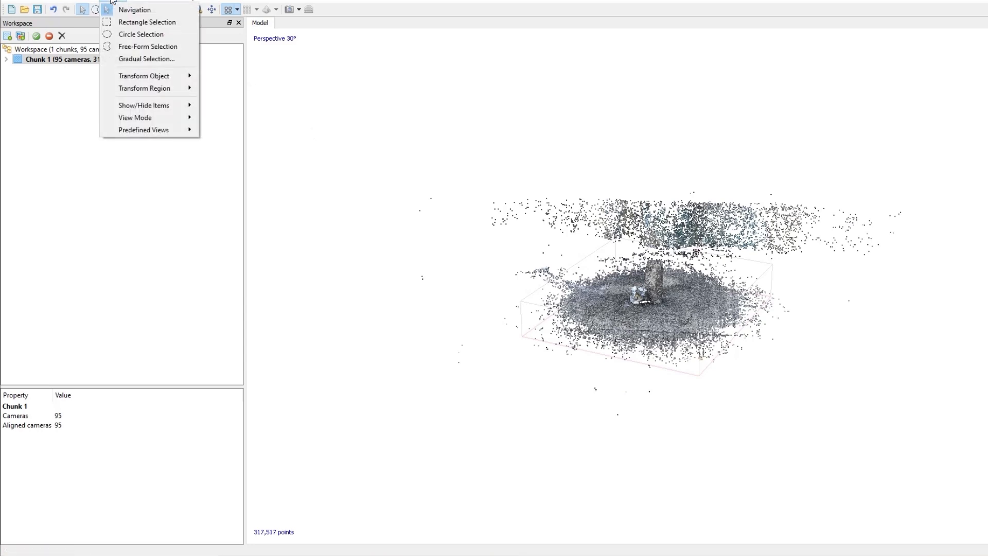
click(146, 59)
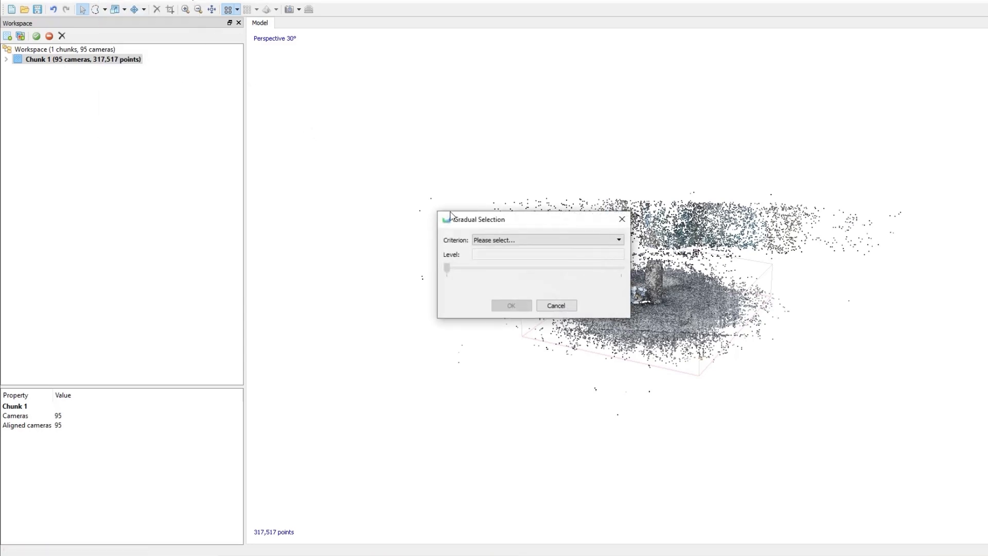
click(619, 239)
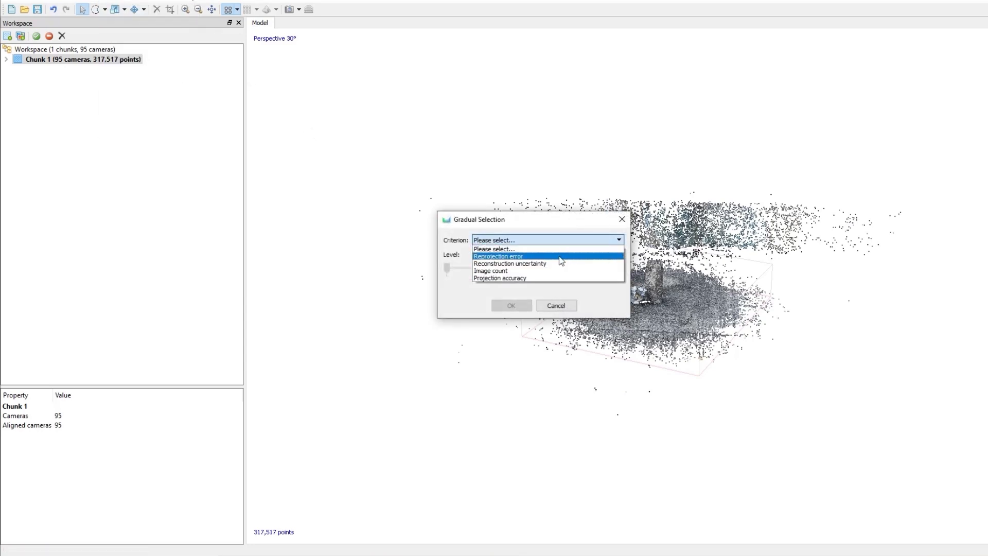
click(509, 256)
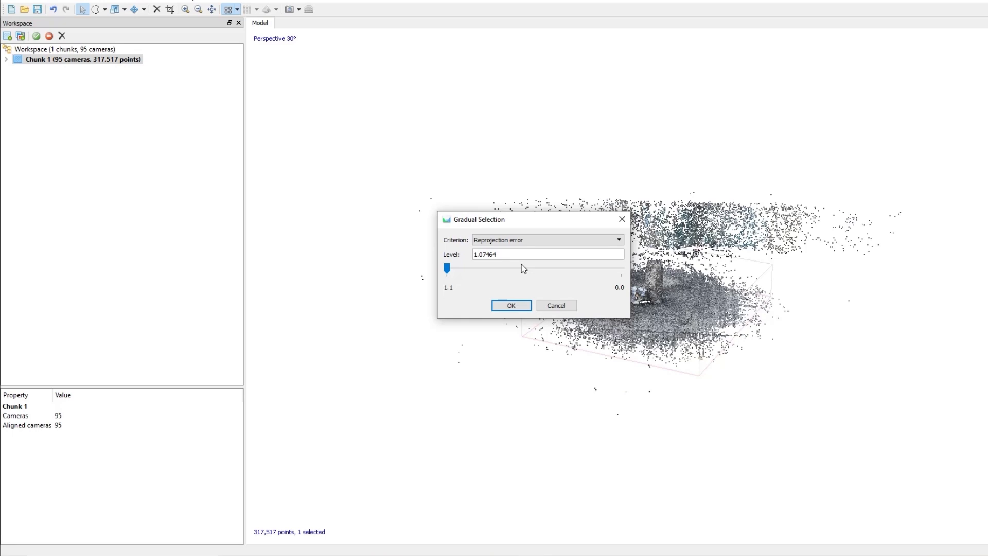
drag(510, 256, 458, 259)
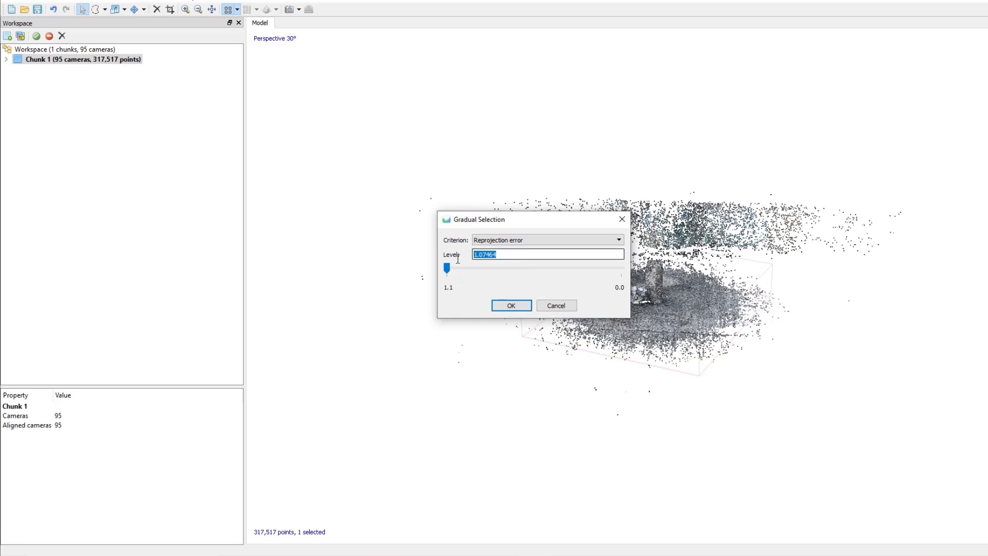
text(0.5)
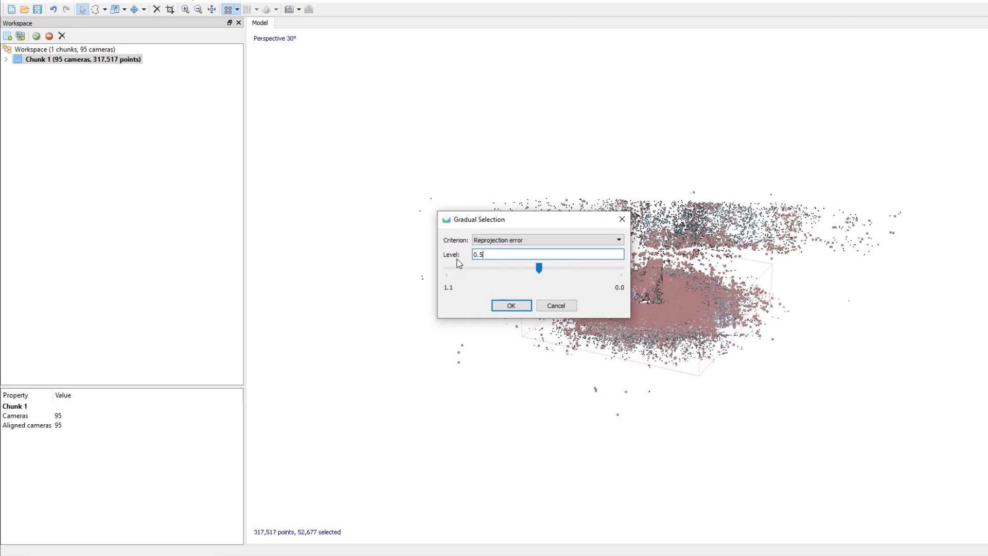
click(510, 306)
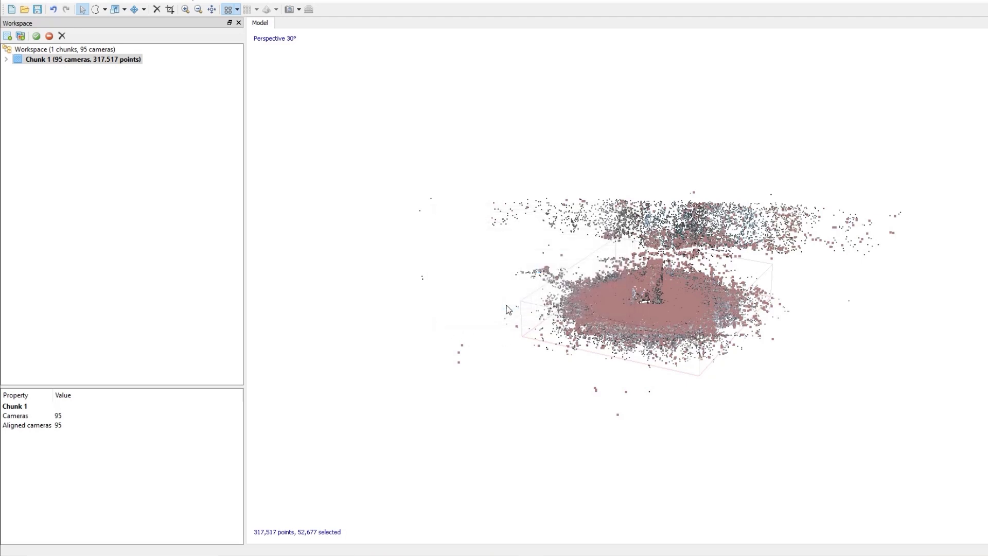
click(157, 9)
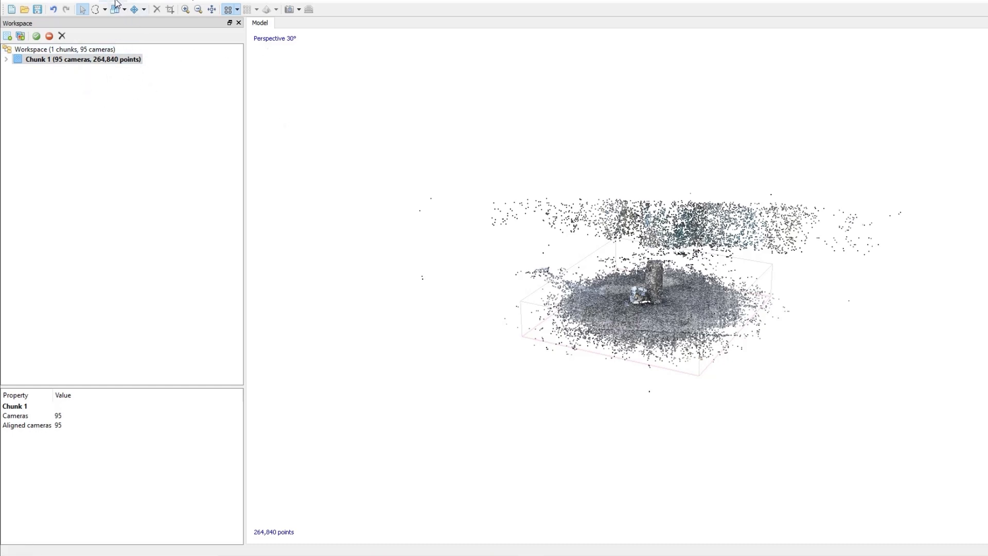
- Gradually select sparse-cloud points by Projection accuracy at level 10 and delete the selected points
click(116, 1)
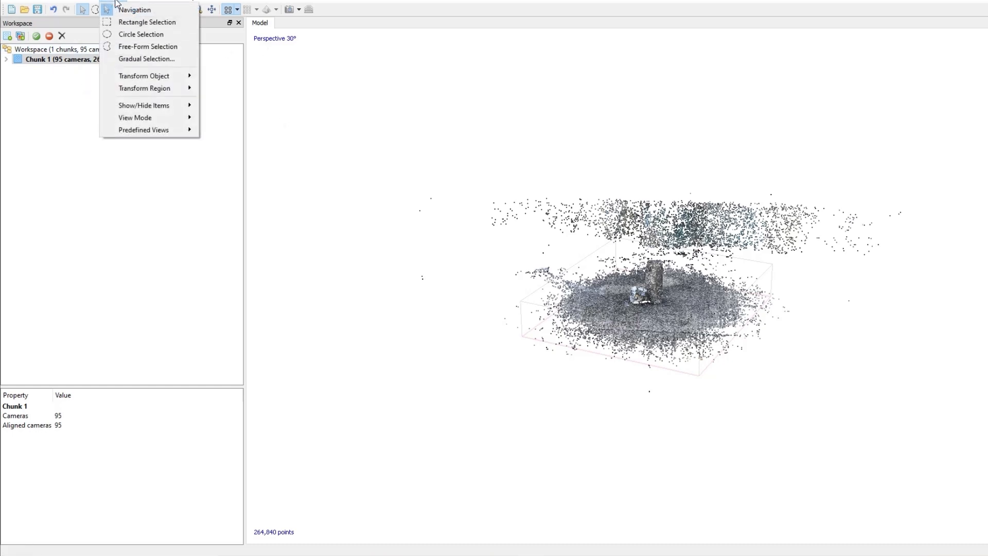
click(155, 59)
click(620, 240)
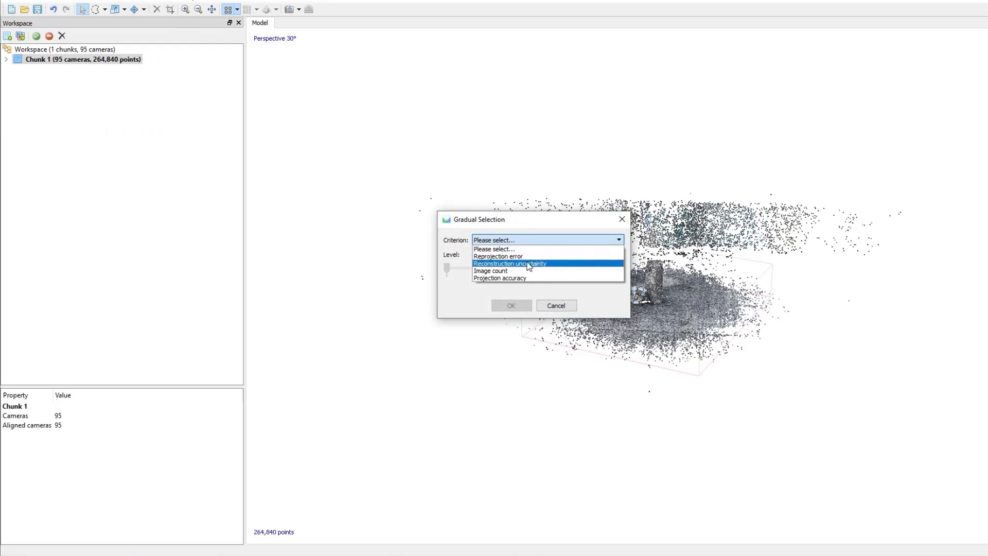
click(517, 277)
drag(508, 257, 435, 255)
key(Right)
key(BackSpace)
key(BackSpace)
key(BackSpace)
key(BackSpace)
key(BackSpace)
key(BackSpace)
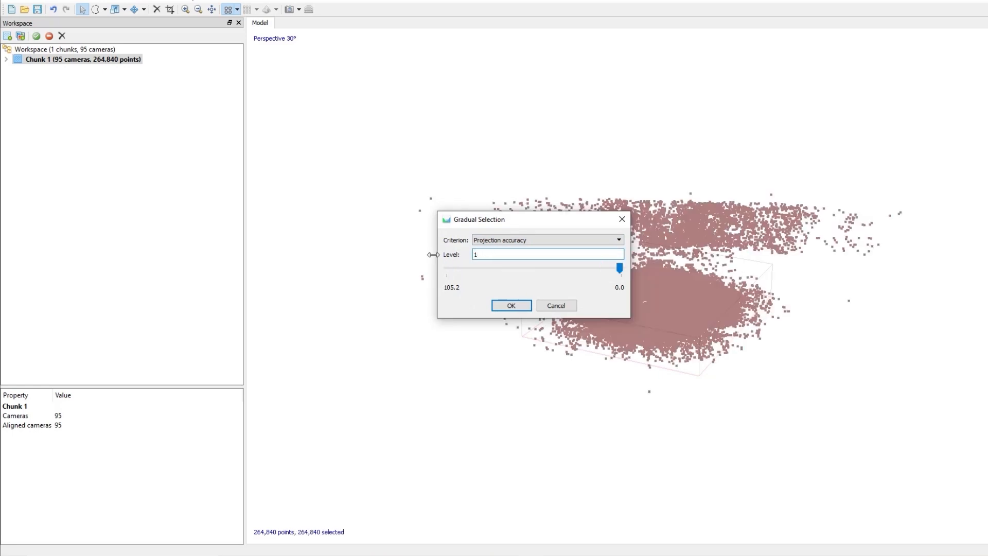
text(0)
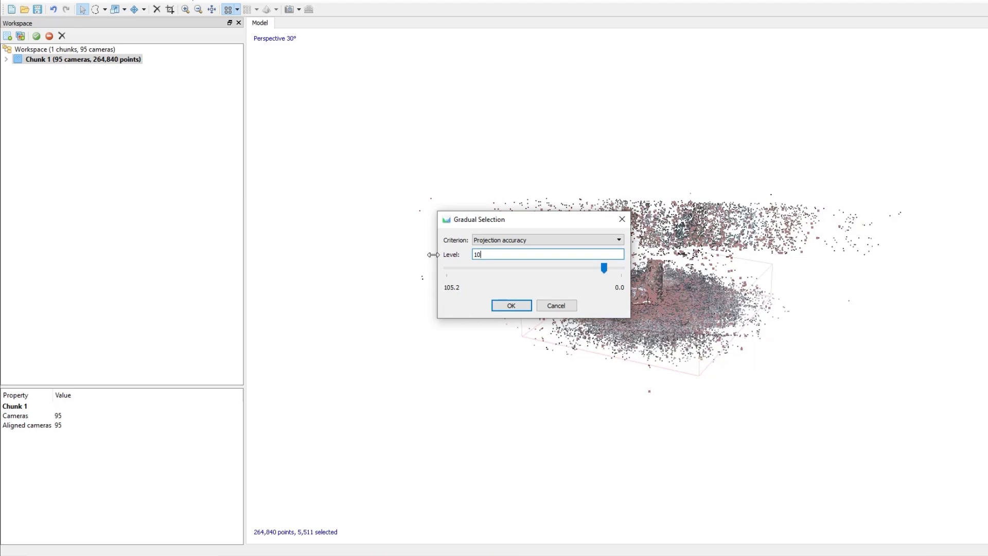
click(510, 306)
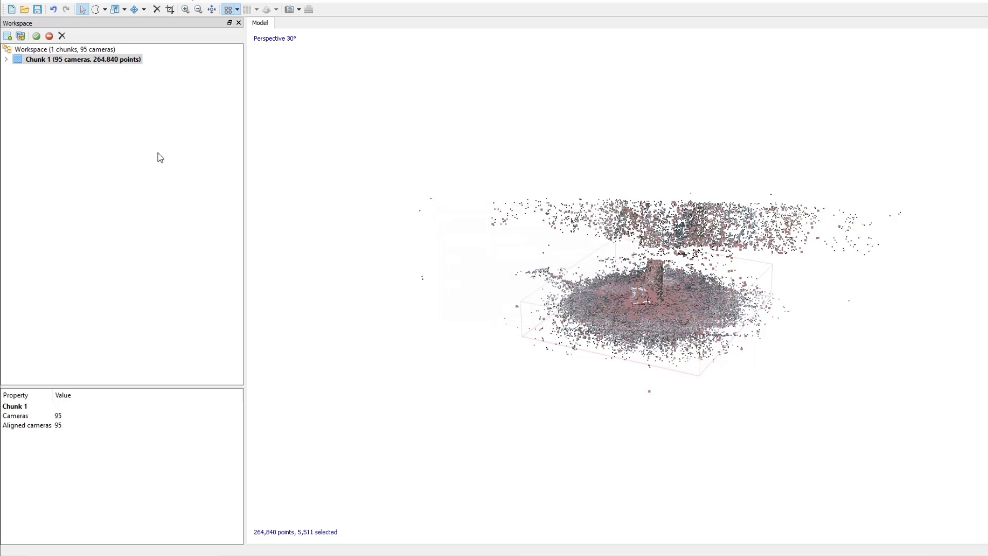
click(159, 9)
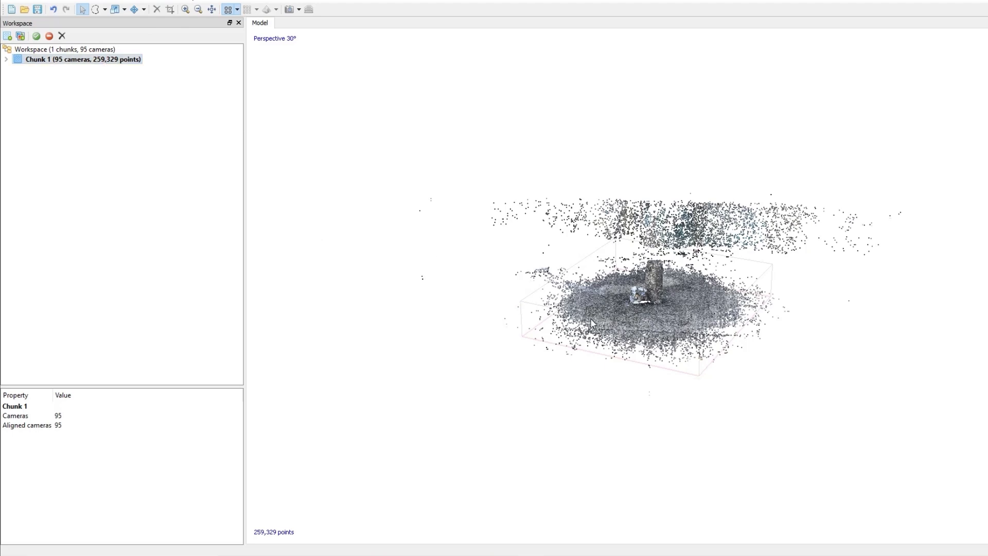
- Rectangle-select the main ground and object cluster and crop the sparse cloud to that selection
right_drag(591, 318, 573, 394)
drag(684, 342, 728, 380)
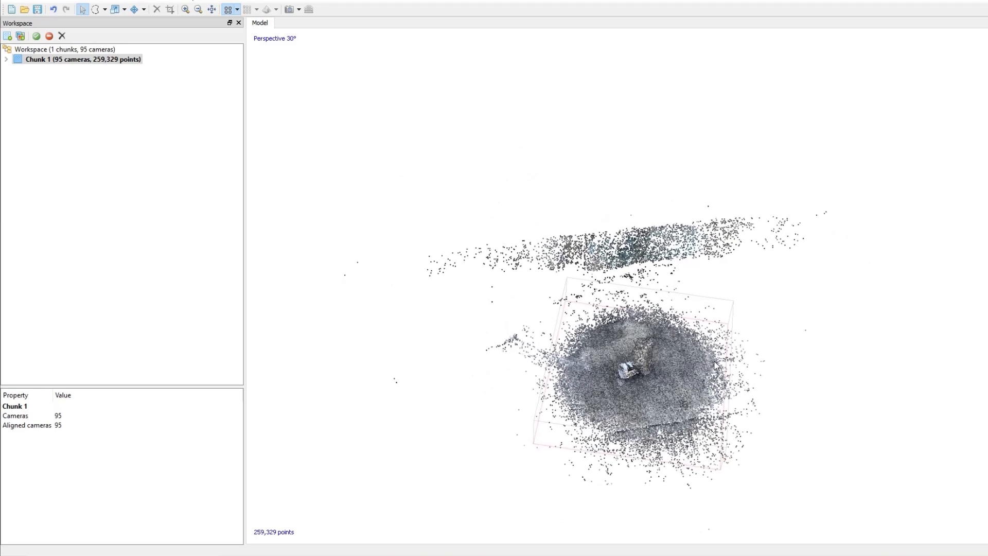
drag(659, 401, 635, 361)
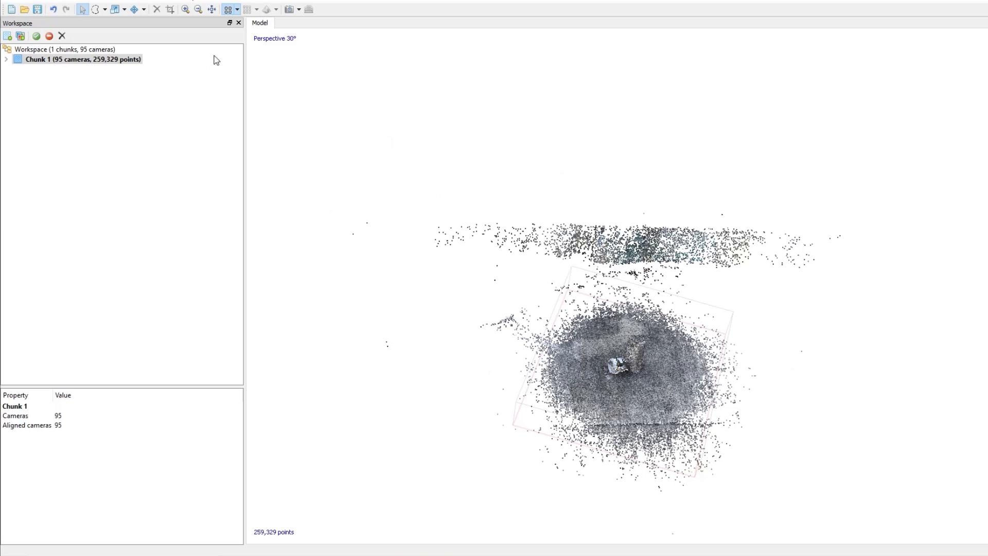
drag(546, 337, 443, 322)
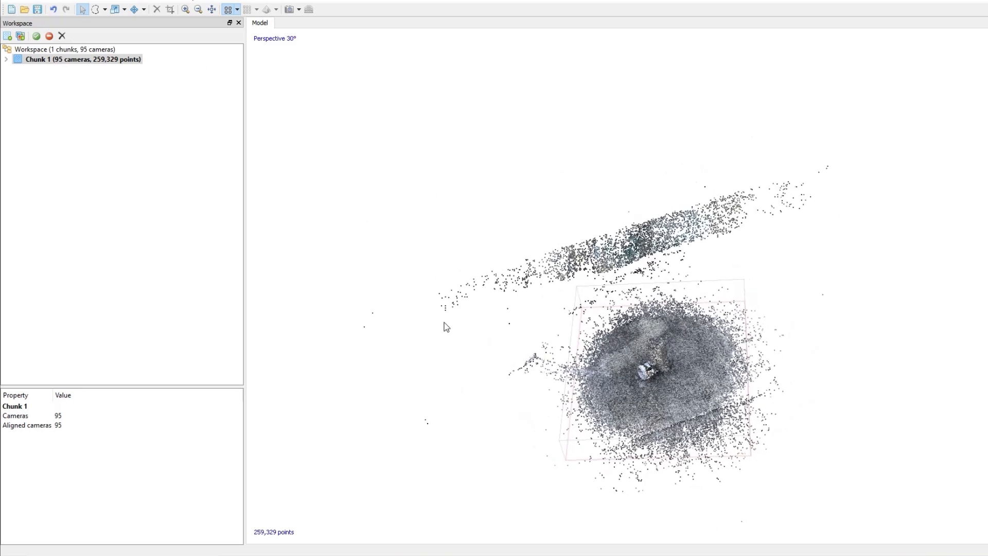
click(105, 10)
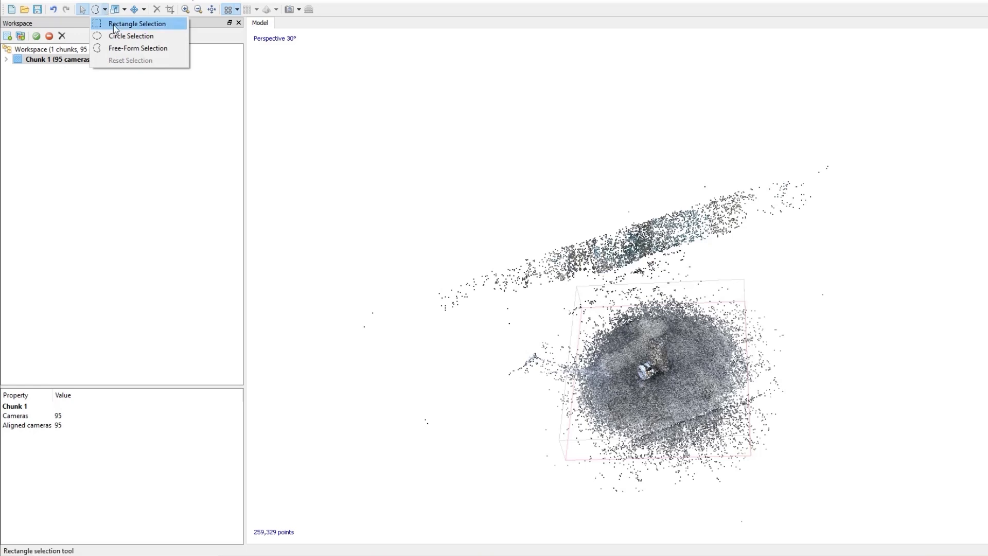
click(113, 24)
middle_drag(590, 380, 529, 332)
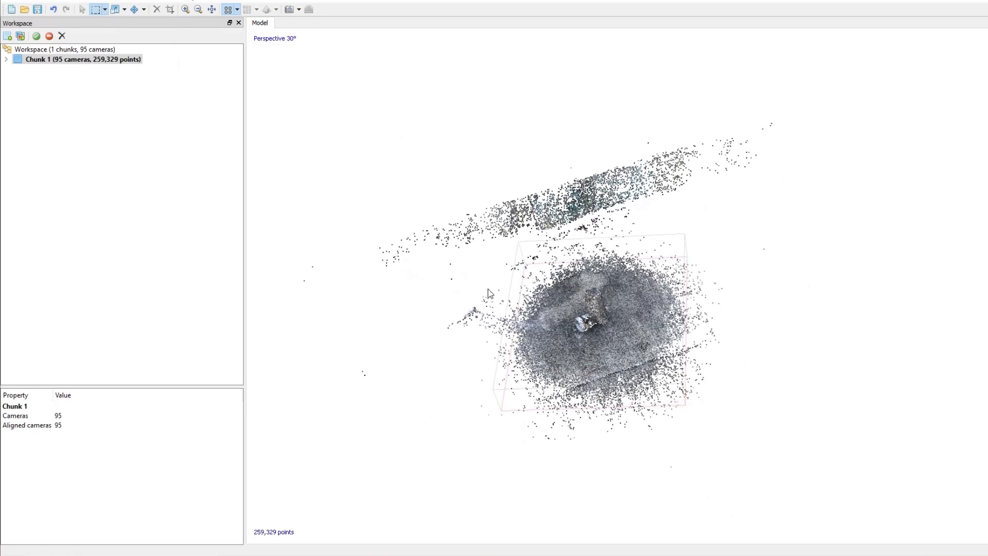
drag(459, 192, 724, 439)
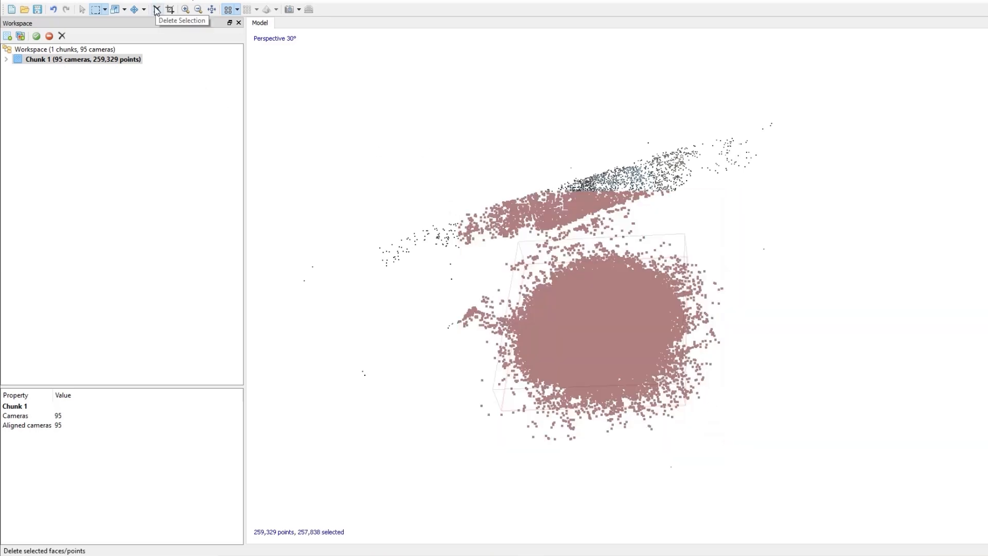
click(170, 10)
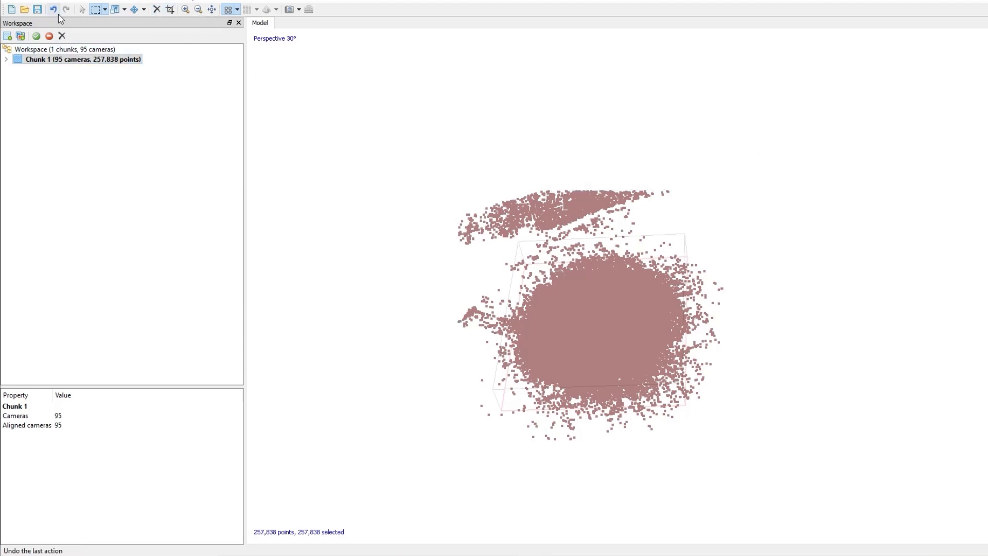
- Clear the selection and inspect the cropped sparse cloud around the object from several angles
click(96, 10)
click(393, 181)
right_drag(618, 431, 588, 446)
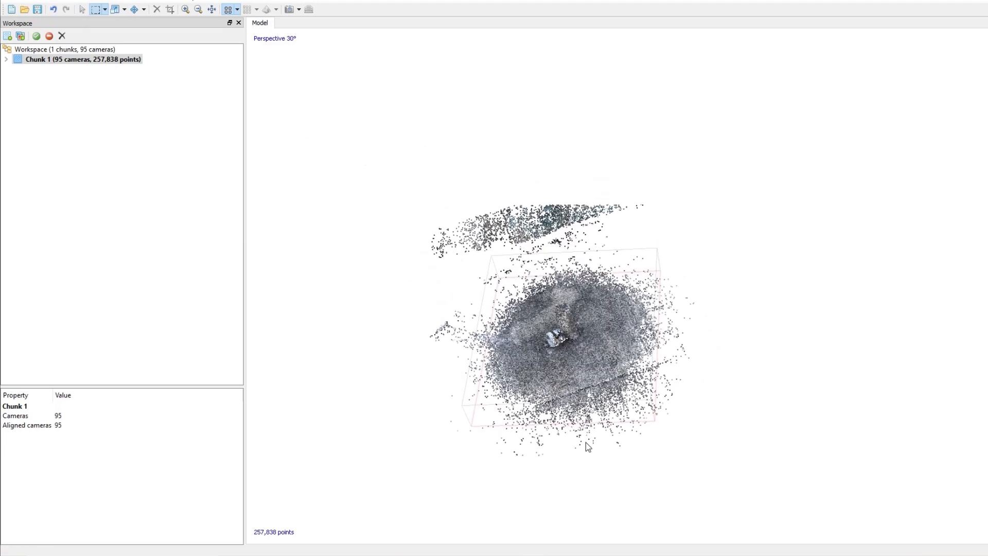
right_drag(667, 378, 642, 375)
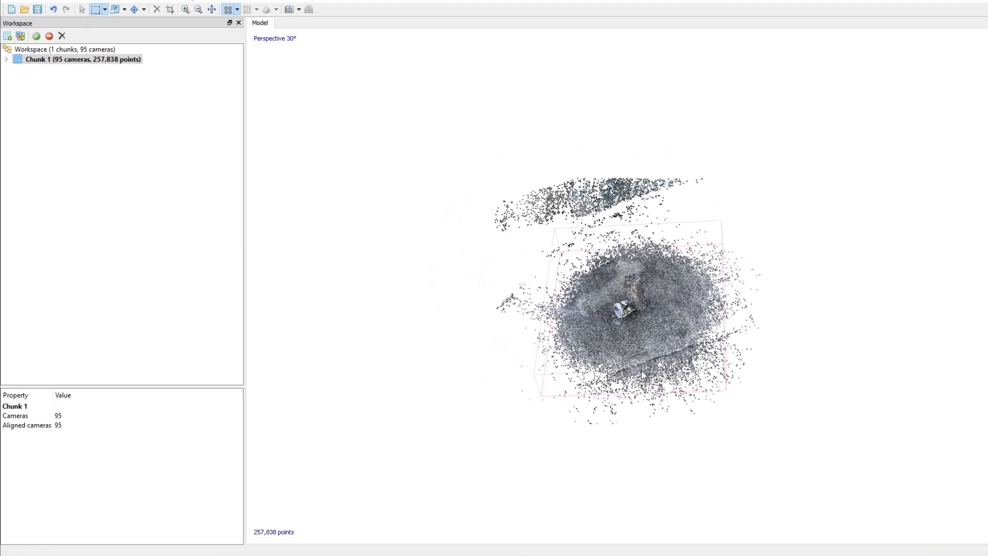
drag(673, 403, 615, 402)
scroll(616, 318, up, 10)
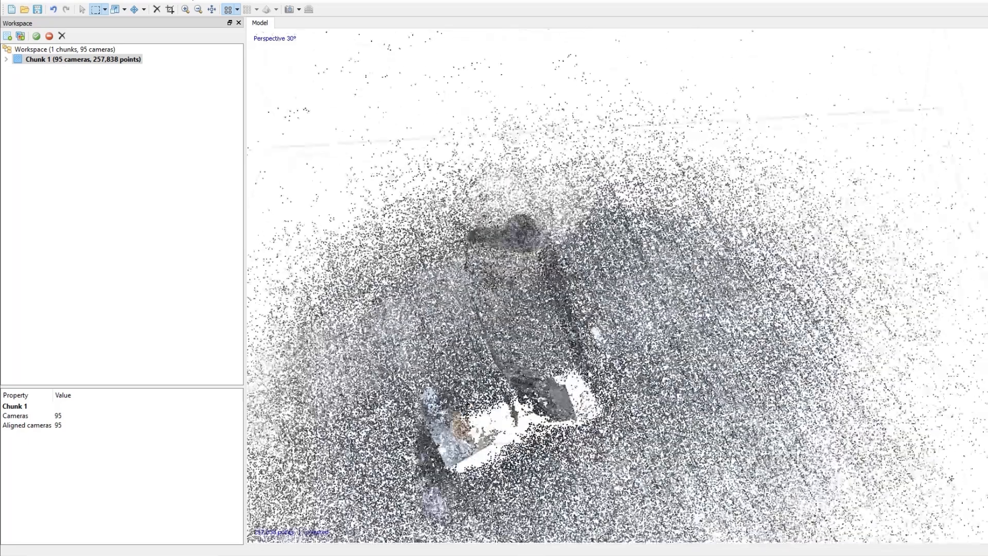
middle_drag(593, 327, 698, 227)
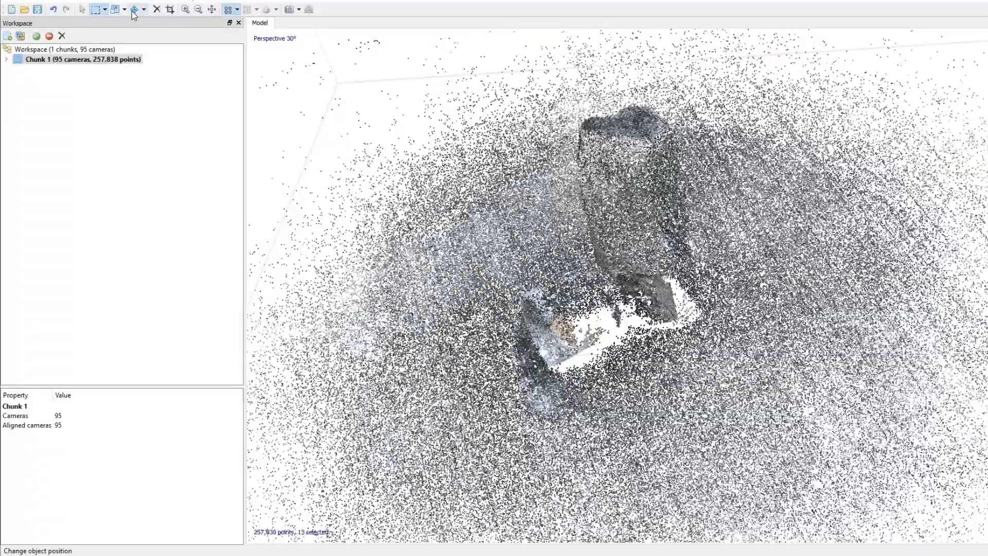
click(84, 11)
drag(477, 297, 610, 386)
scroll(584, 391, down, 5)
drag(583, 392, 681, 307)
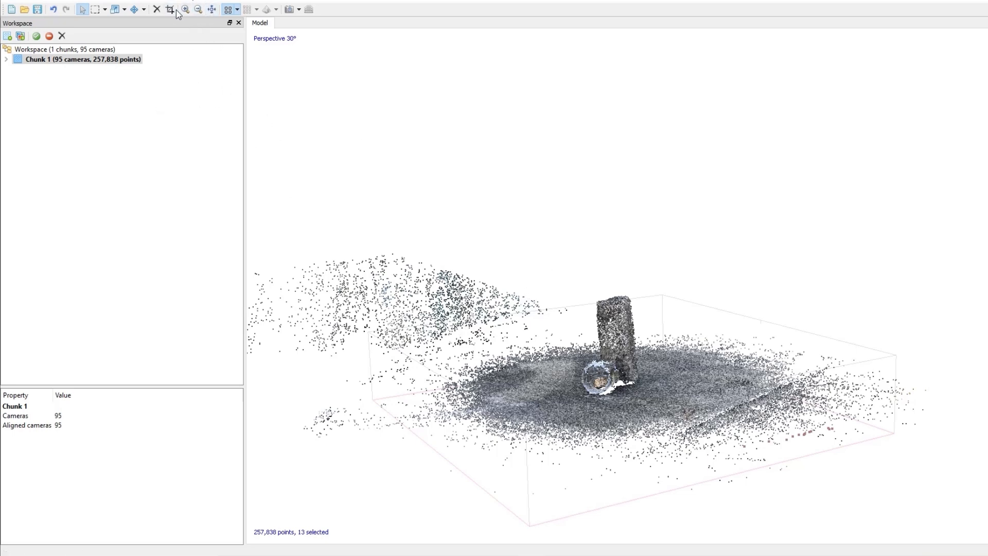
- Resize the reconstruction region so its box tightly encloses the object and surrounding ground
click(145, 10)
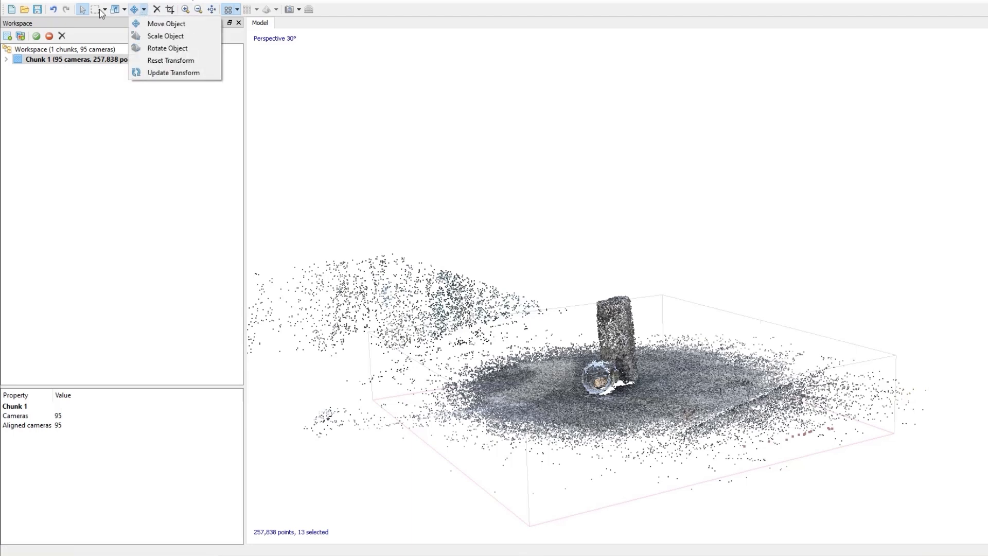
click(100, 10)
click(124, 10)
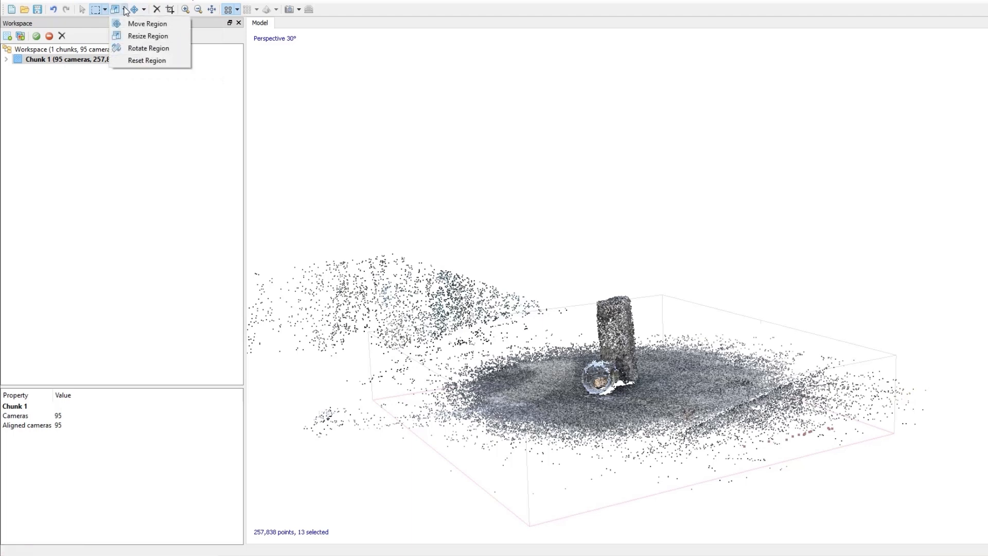
click(147, 36)
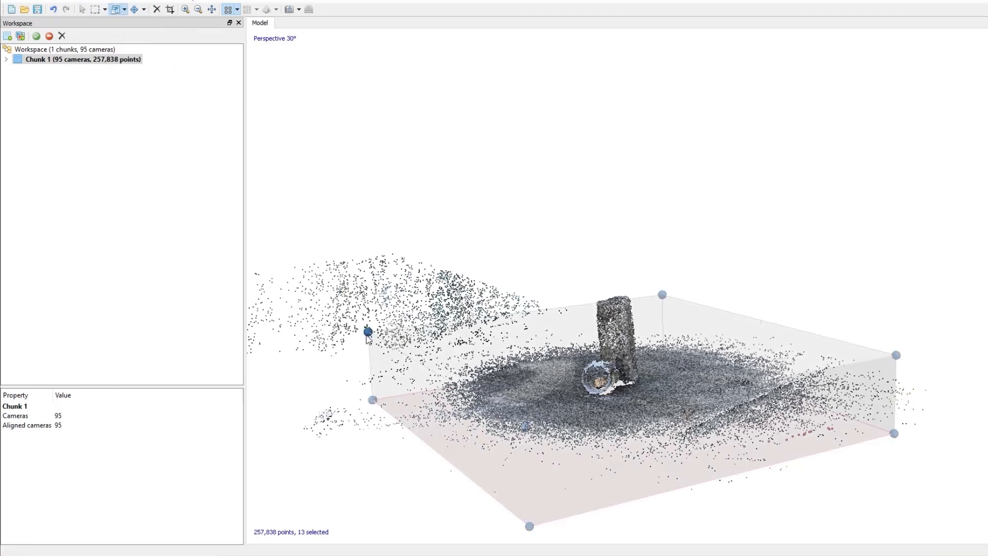
drag(368, 332, 437, 272)
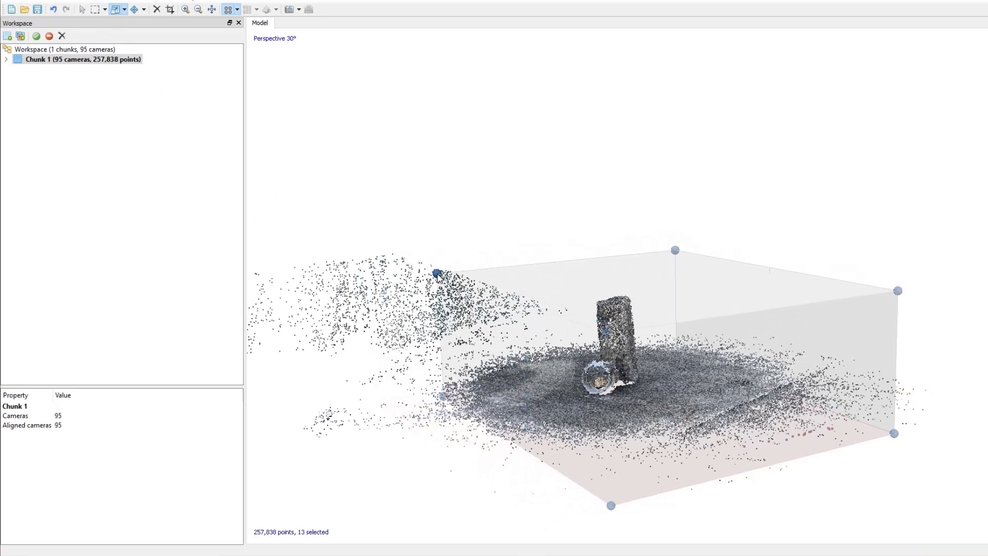
drag(897, 292, 807, 267)
middle_drag(732, 352, 603, 358)
drag(293, 210, 571, 282)
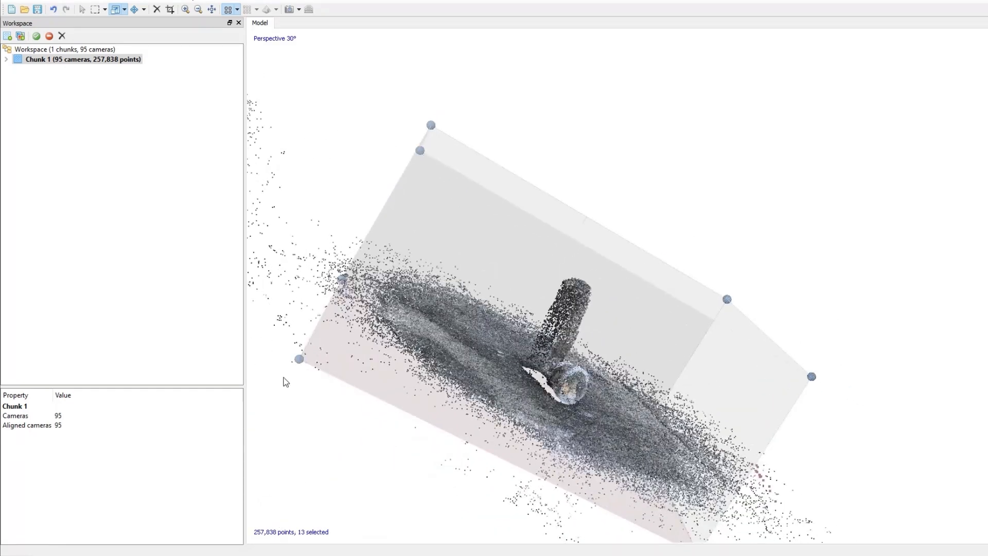
drag(299, 358, 453, 422)
drag(677, 413, 665, 391)
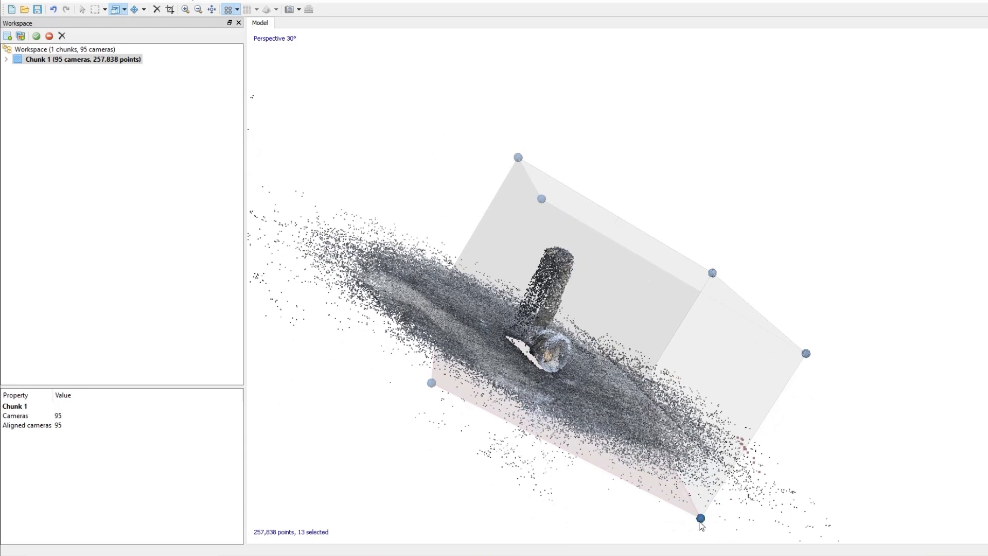
drag(700, 517, 622, 453)
drag(672, 382, 619, 290)
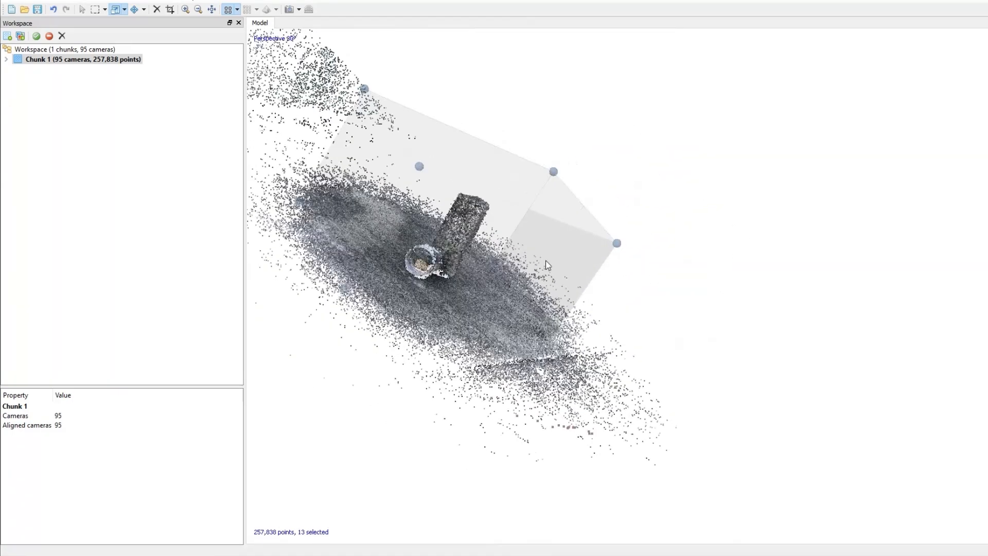
drag(364, 88, 400, 118)
drag(568, 190, 530, 165)
drag(666, 293, 581, 319)
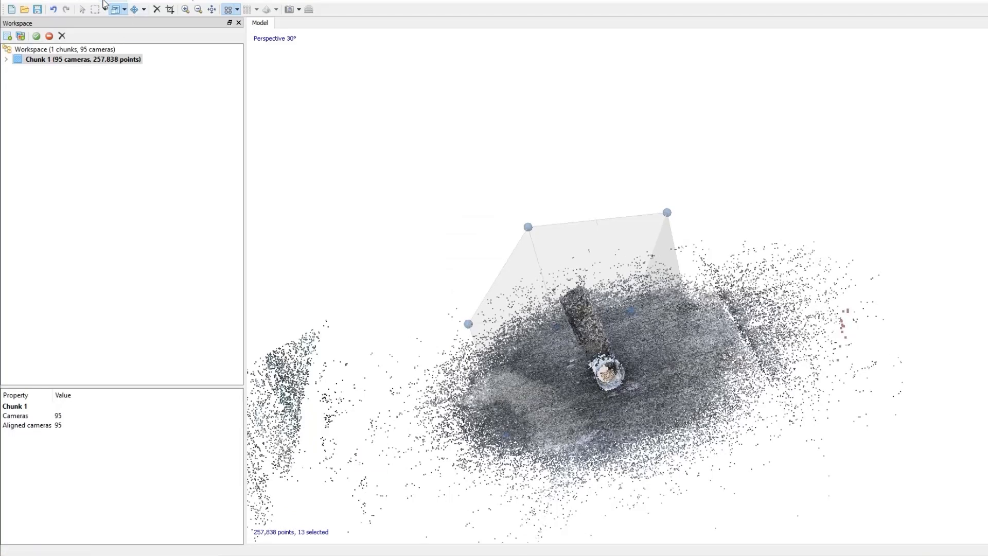
- Save the project
key(ctrl+s)
click(114, 2)
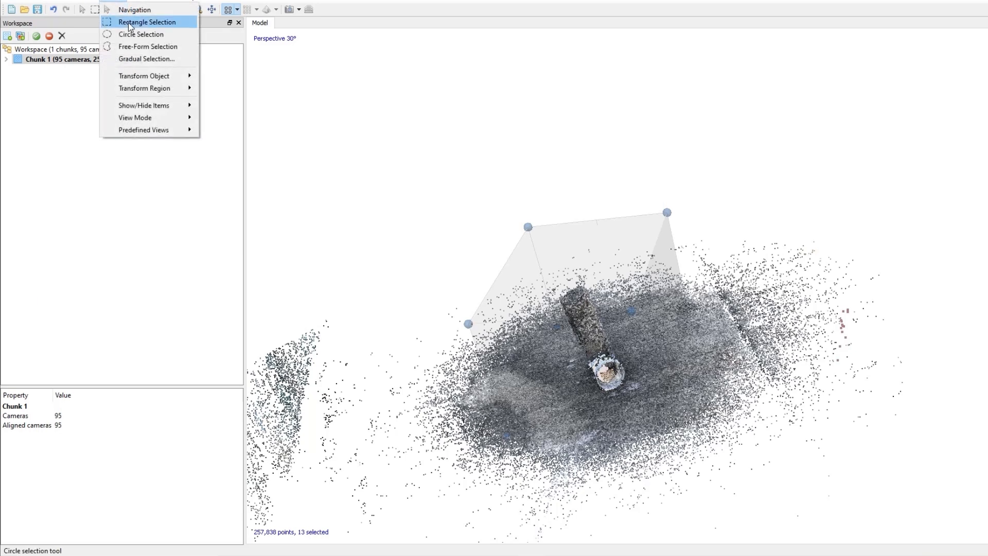
click(121, 1)
click(121, 1)
click(121, 1)
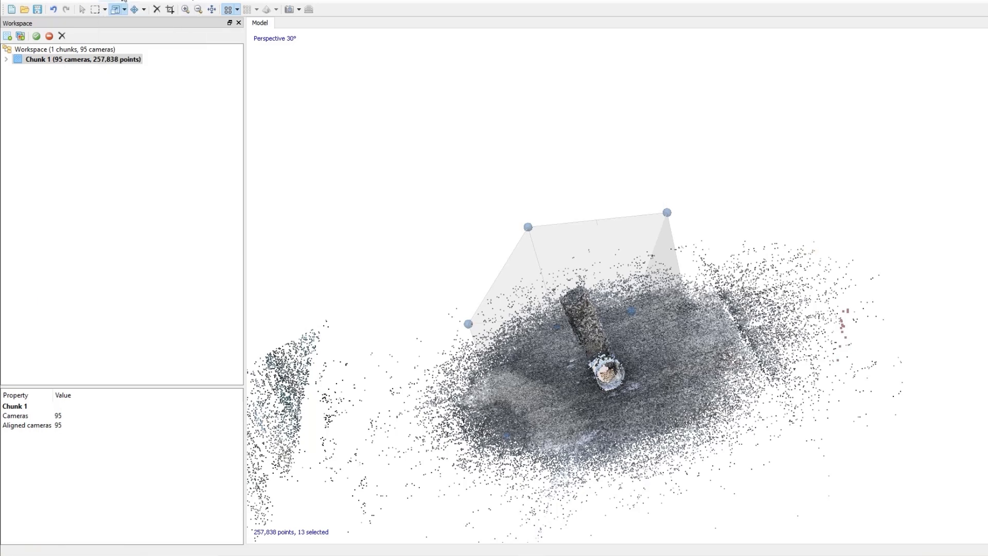
- Build a dense cloud for the chunk at Medium quality
right_click(90, 59)
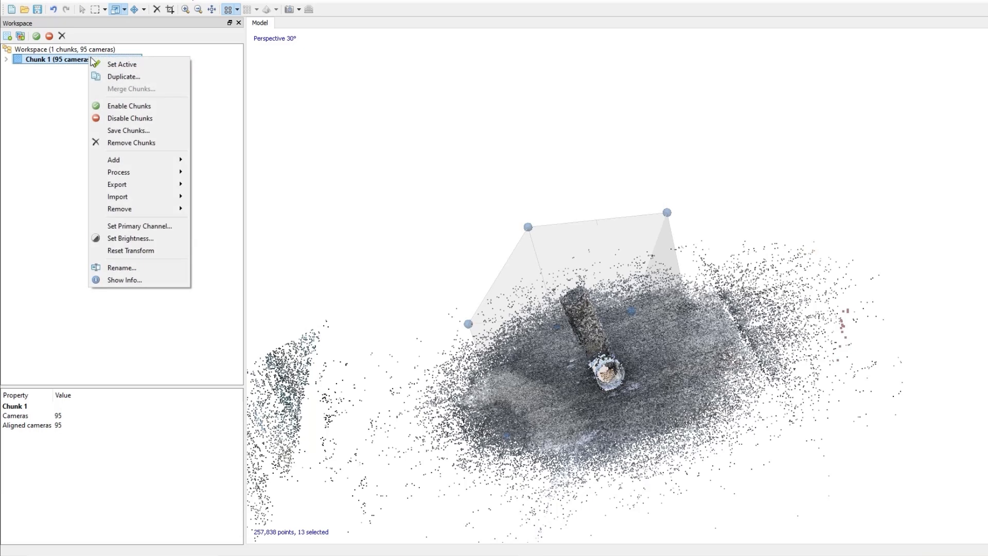
mouse_move(149, 170)
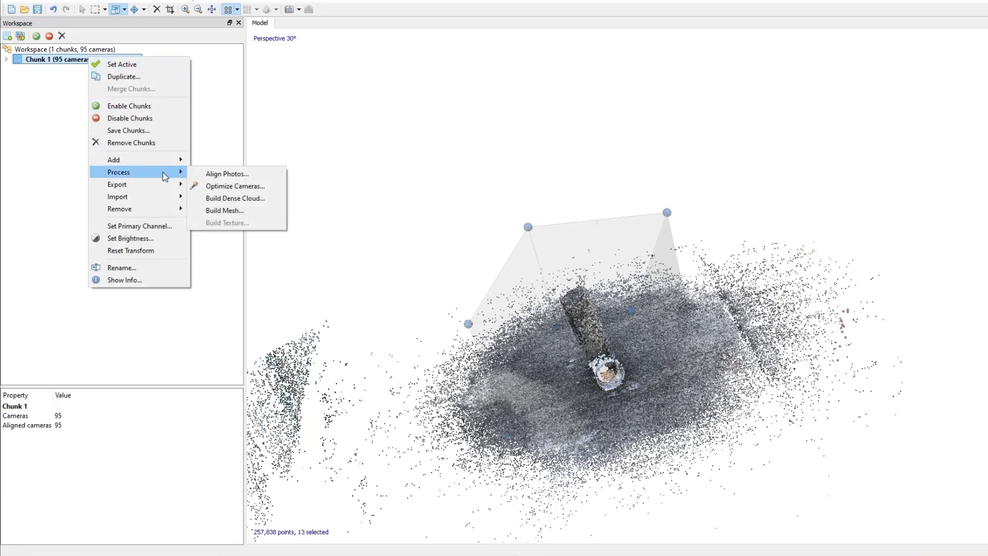
click(244, 199)
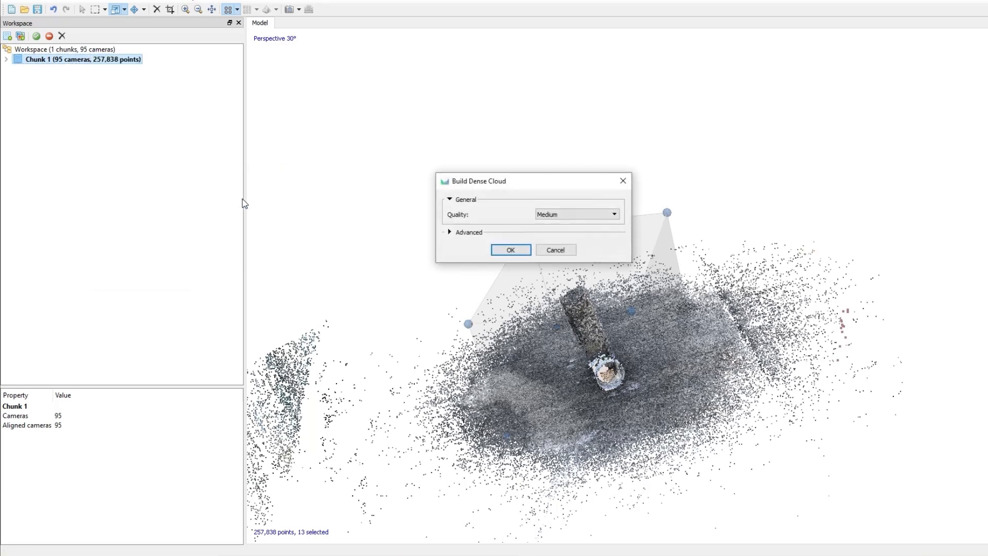
click(619, 214)
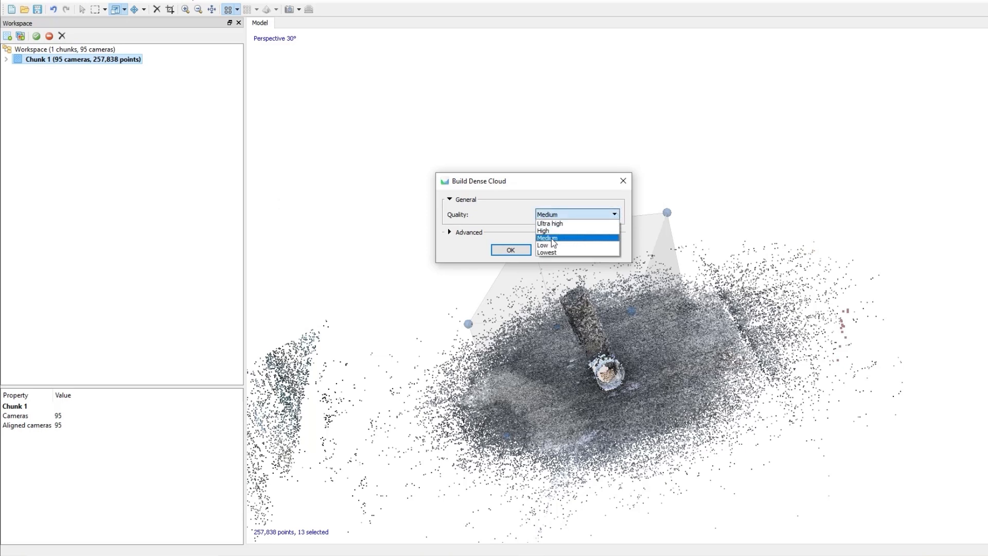
click(548, 238)
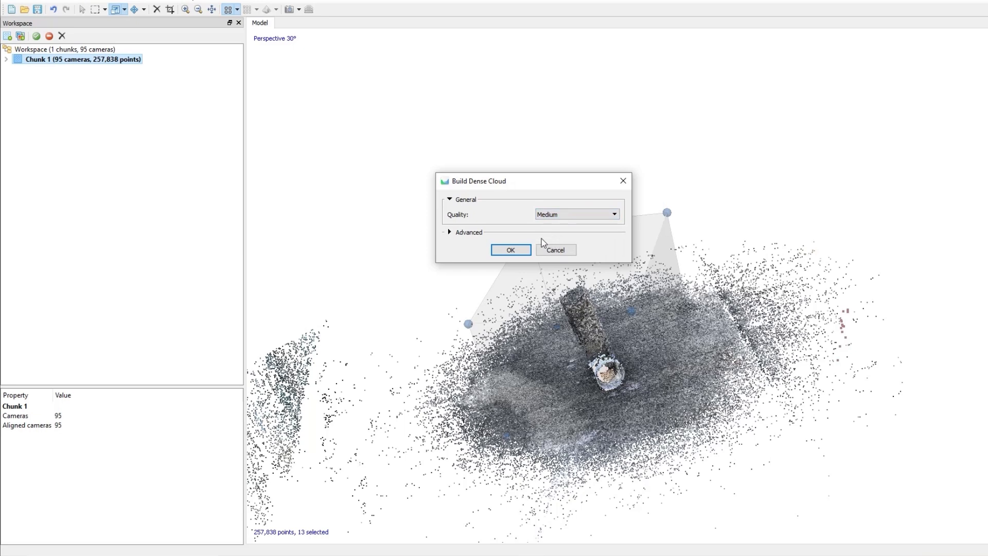
click(511, 250)
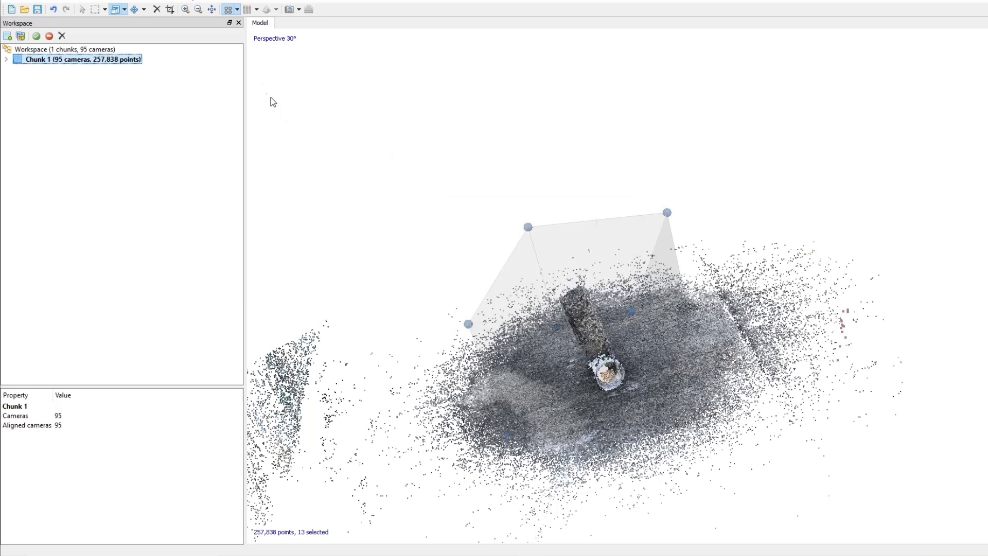
- Display the dense cloud and inspect it around the object from several angles
click(257, 10)
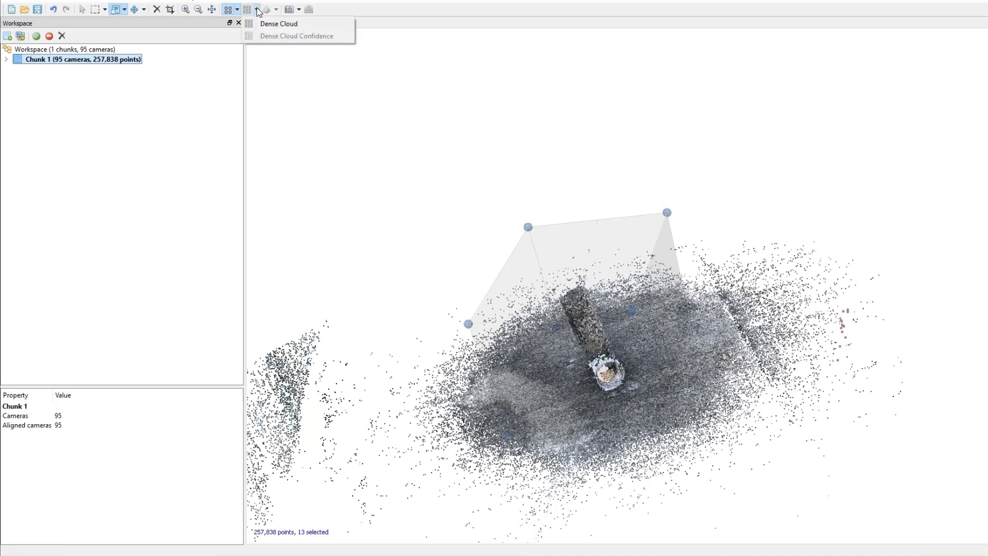
click(266, 26)
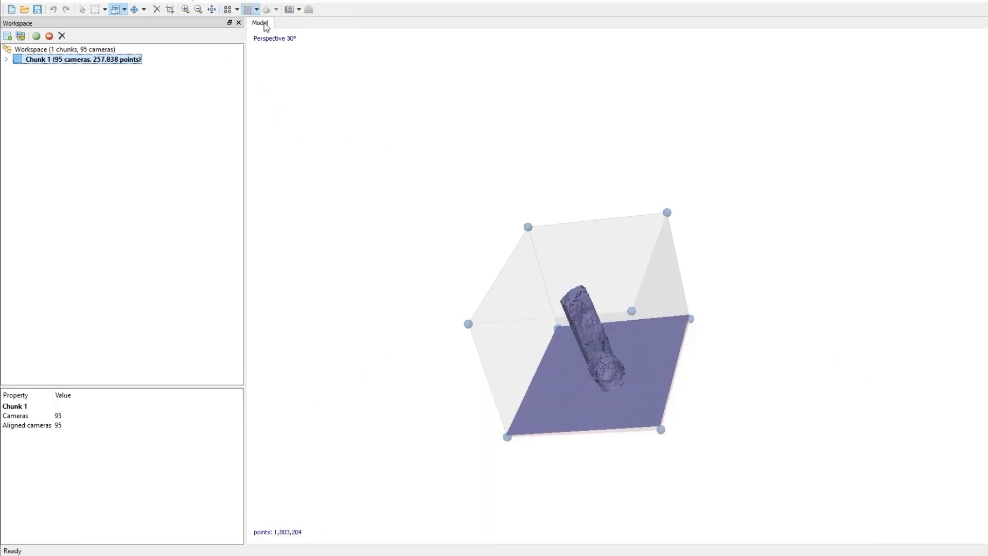
scroll(602, 347, up, 10)
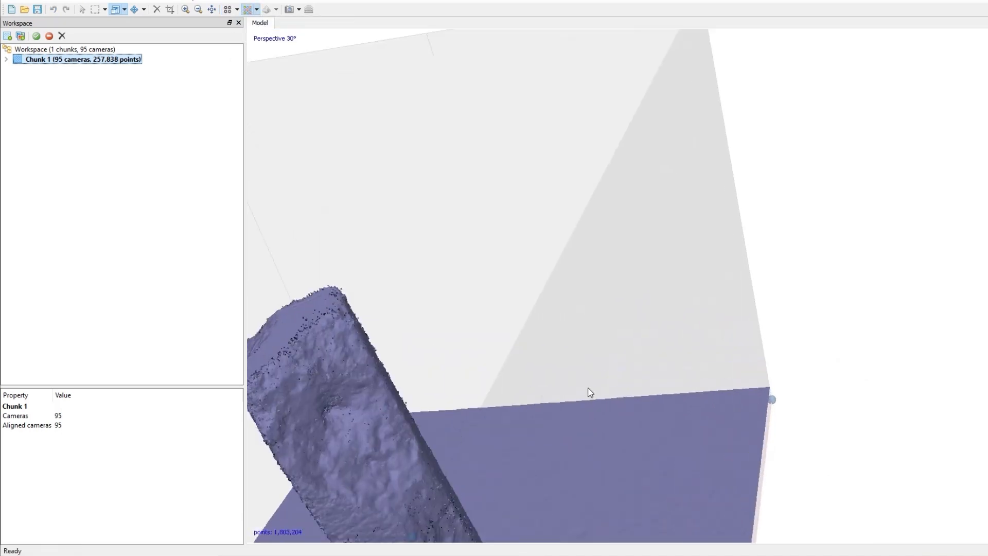
scroll(637, 282, down, 8)
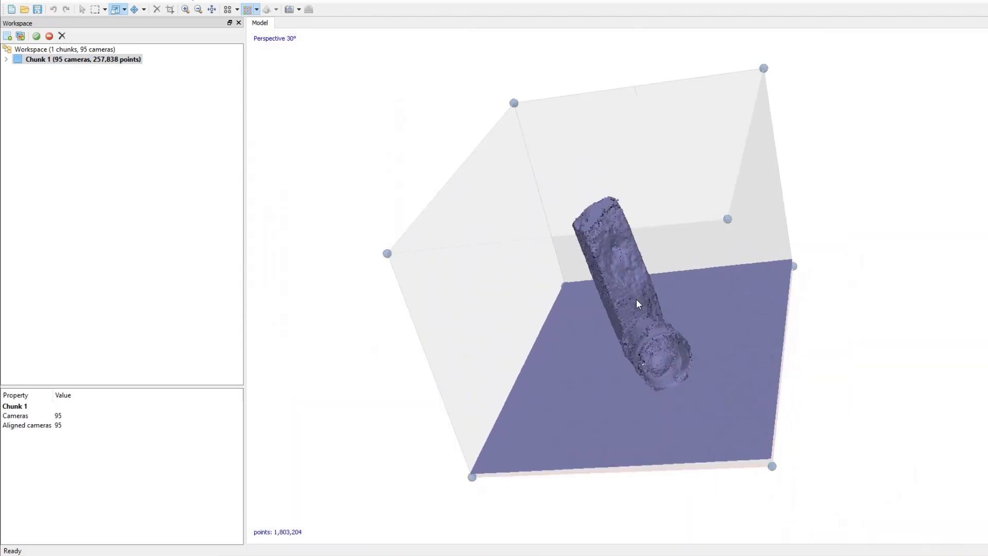
right_drag(632, 386, 669, 348)
drag(670, 352, 586, 359)
scroll(514, 304, down, 3)
click(256, 10)
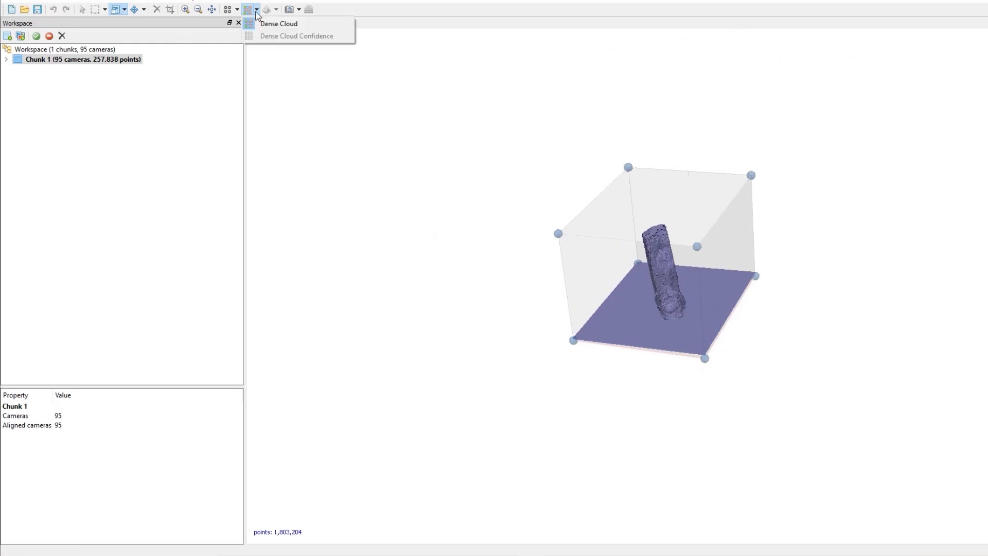
click(268, 62)
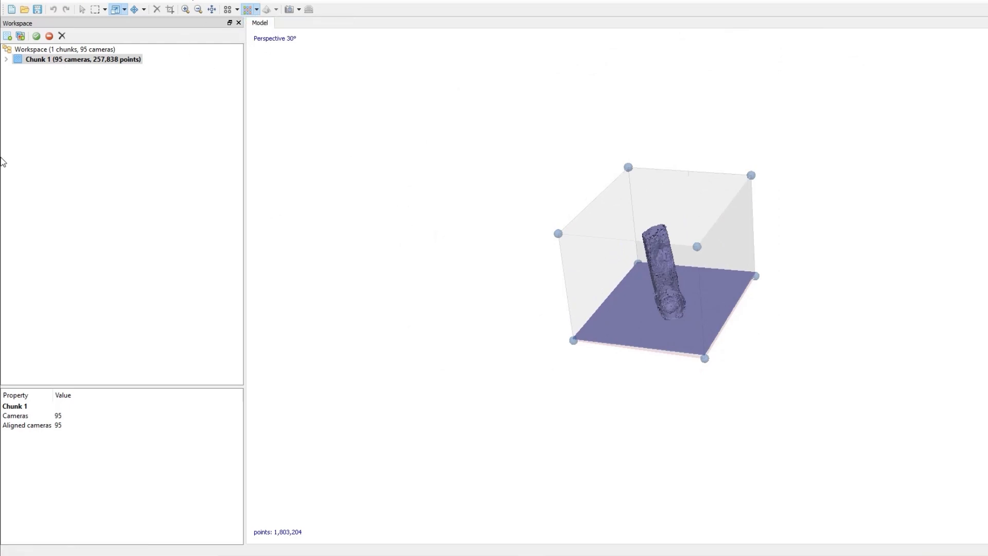
- Build a mesh from the dense cloud with Arbitrary (3D) surface type and High face count
right_click(44, 60)
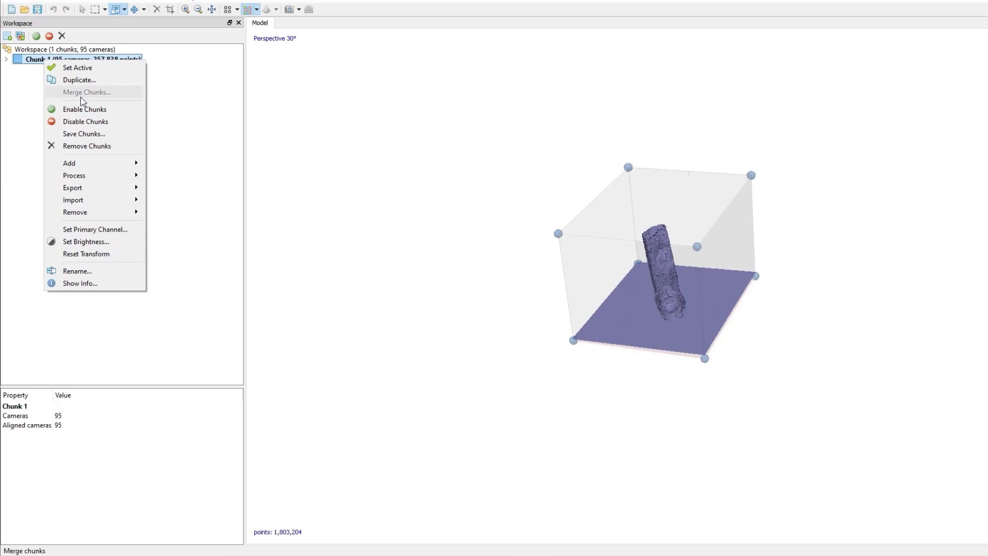
mouse_move(103, 180)
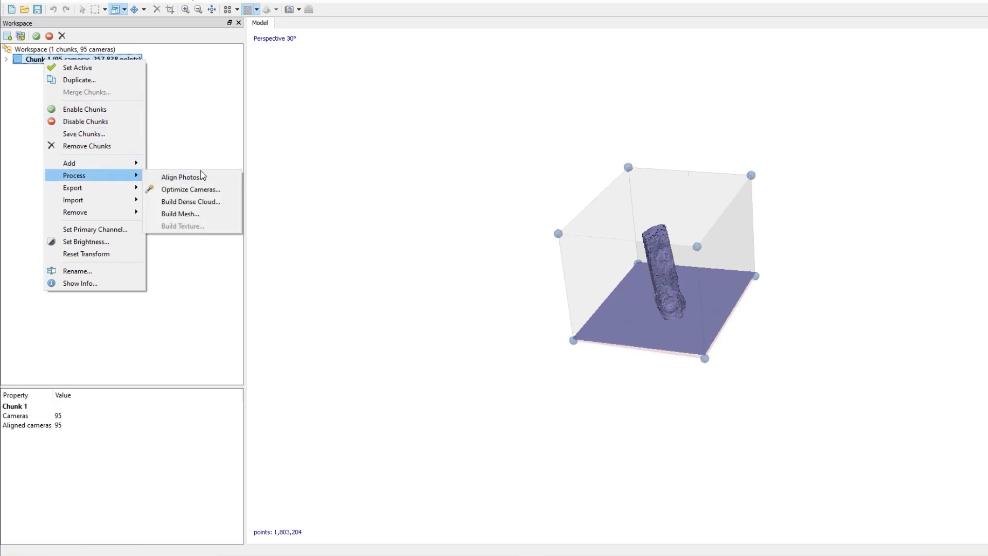
click(181, 214)
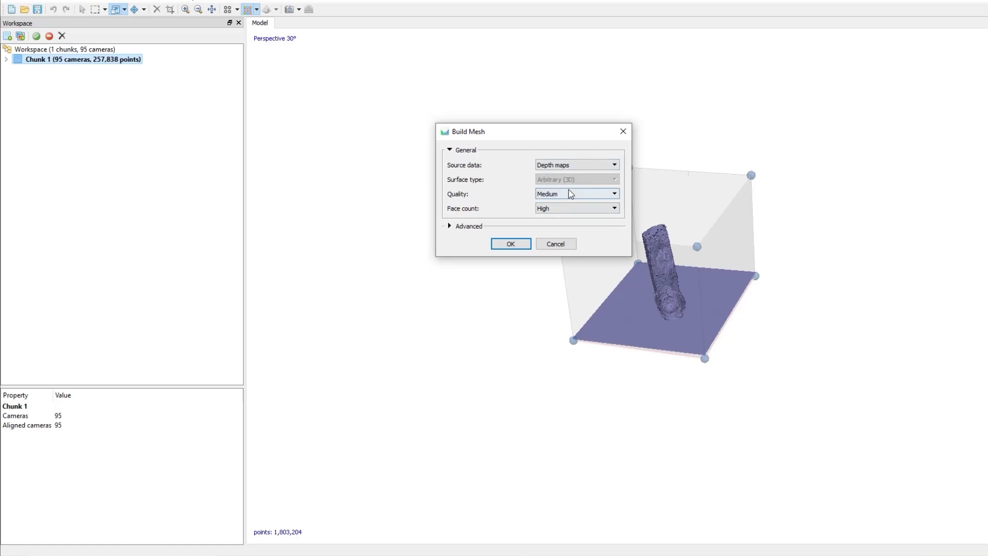
click(614, 164)
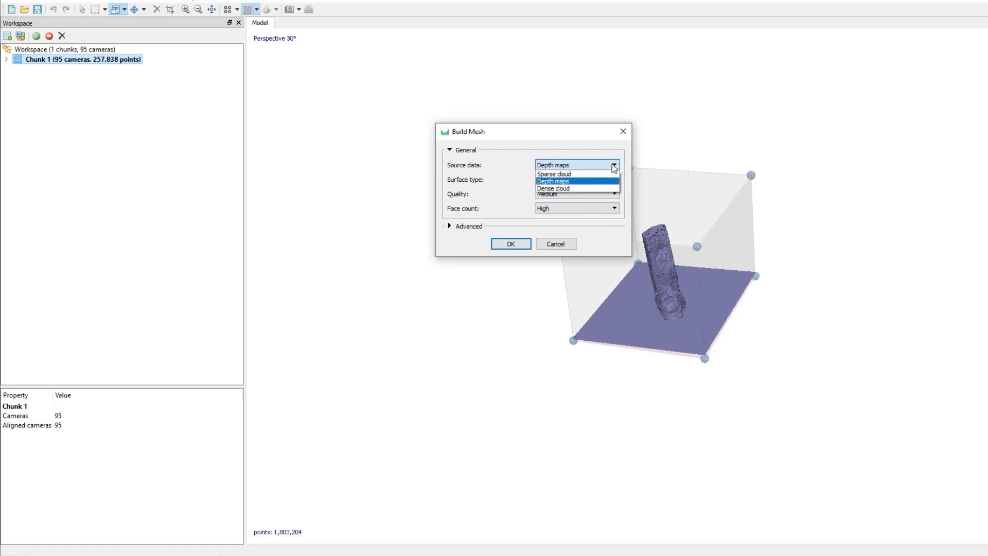
click(570, 189)
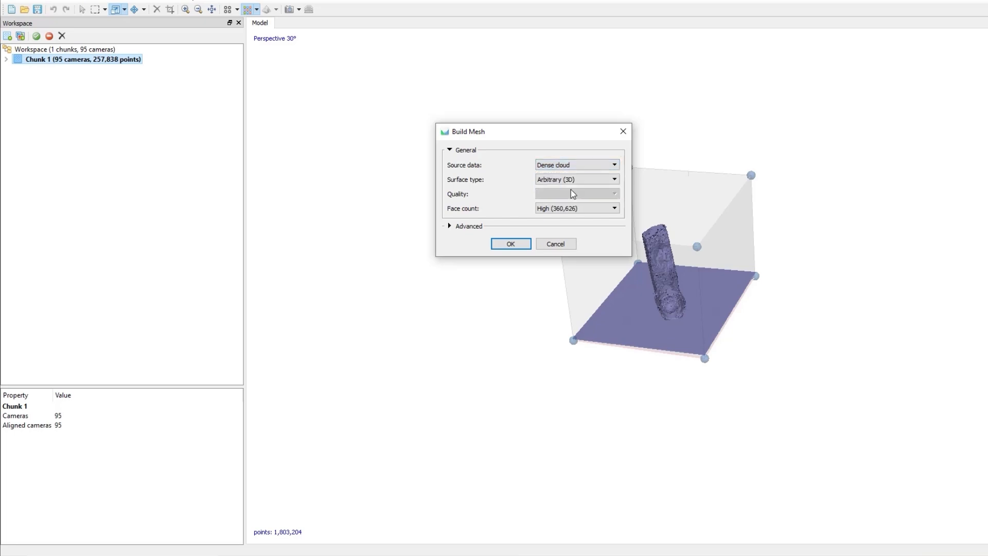
click(614, 180)
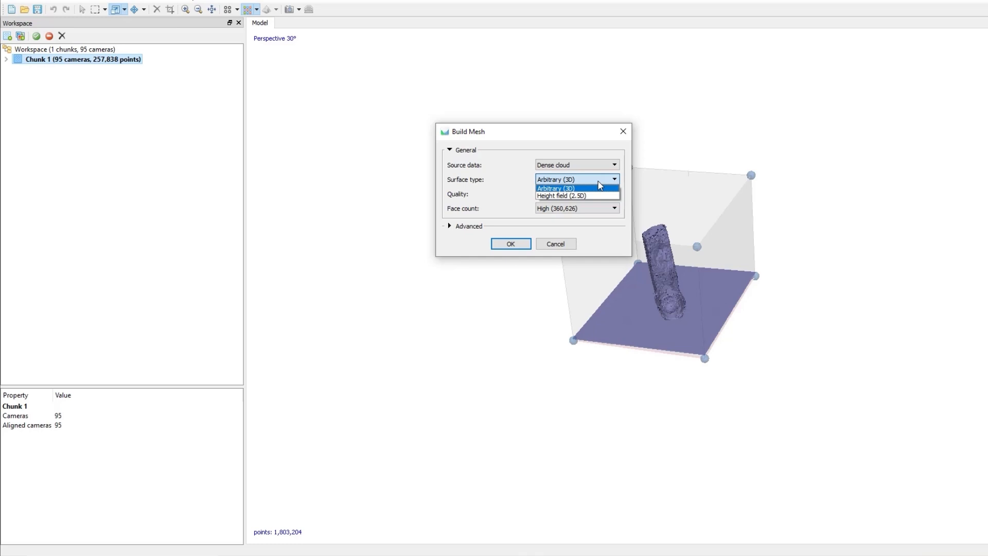
click(572, 189)
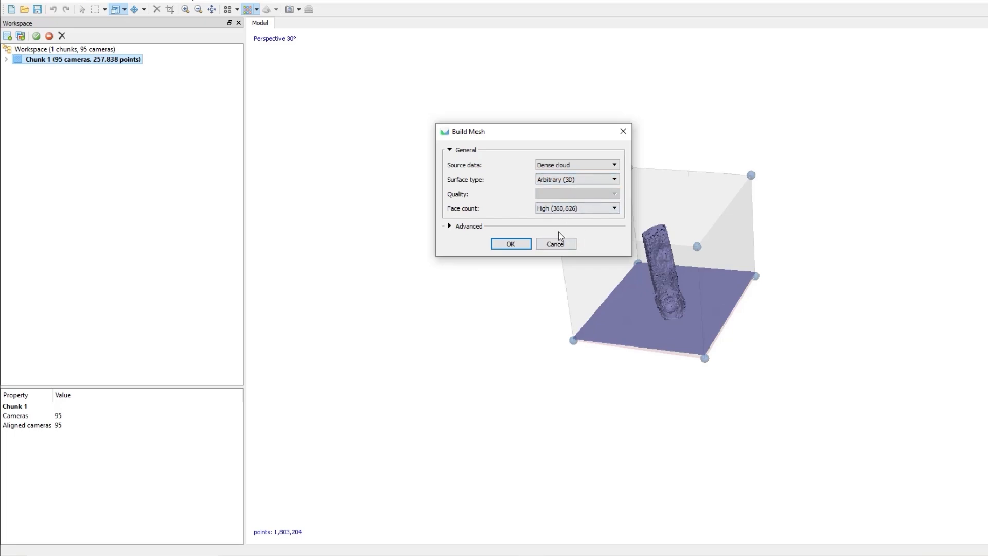
click(615, 210)
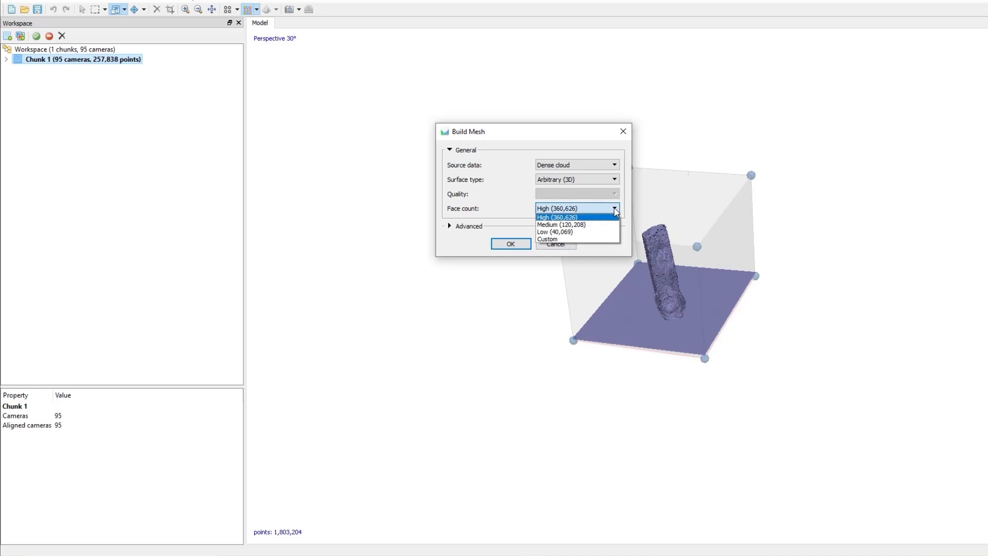
click(576, 218)
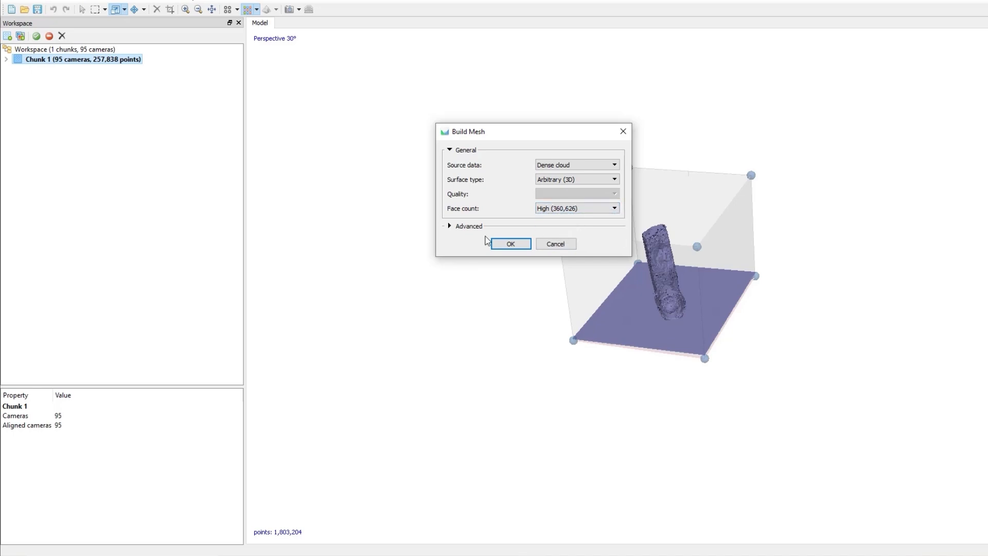
click(521, 246)
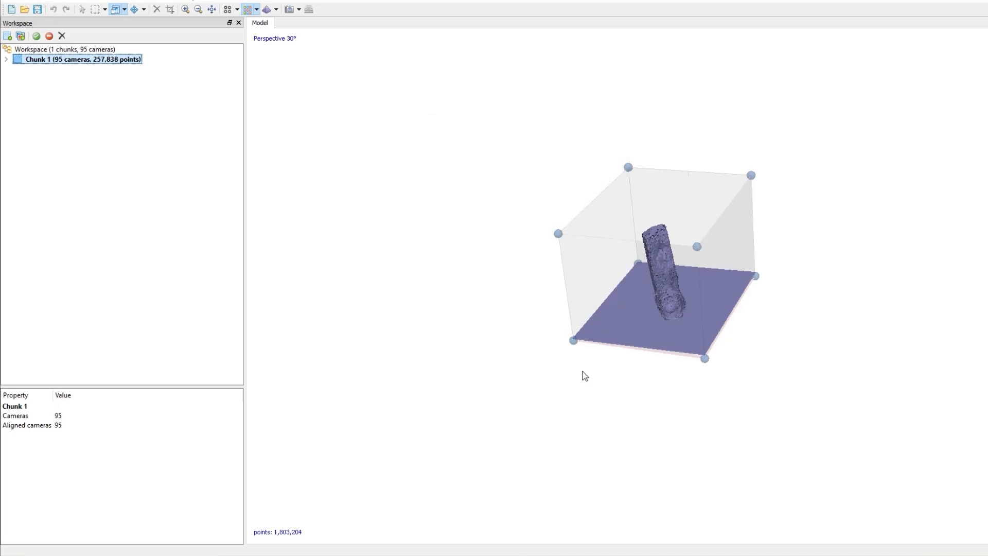
- Display the model in solid mode and inspect the mesh up close
click(526, 168)
scroll(680, 303, up, 3)
click(276, 10)
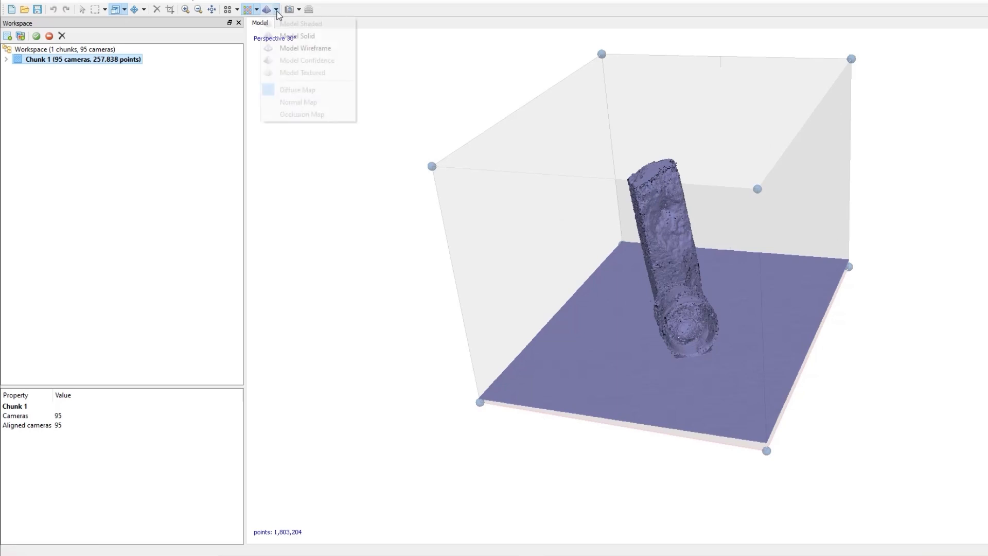
click(295, 36)
scroll(671, 272, up, 5)
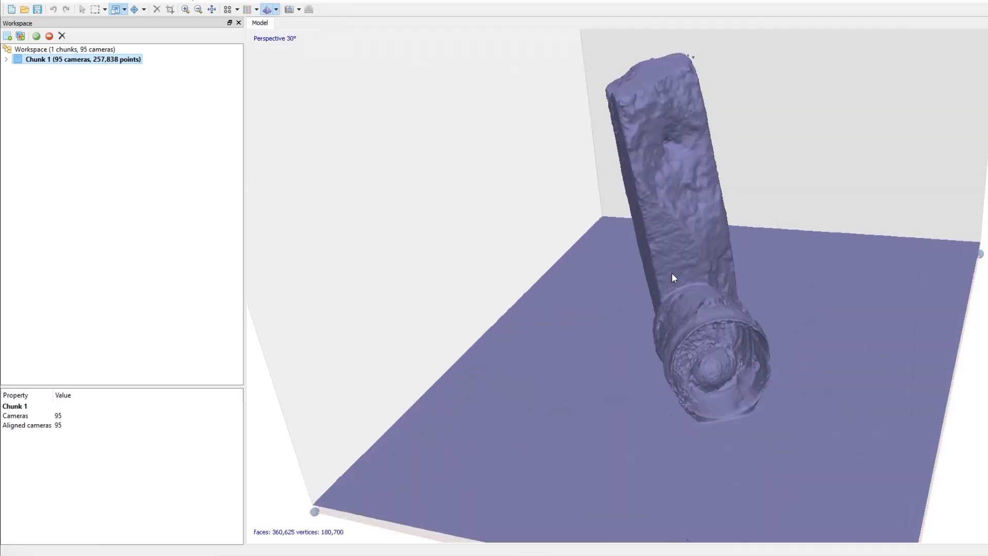
mouse_move(650, 319)
mouse_down()
mouse_move(569, 364)
mouse_move(542, 399)
mouse_move(628, 314)
mouse_move(584, 342)
mouse_move(554, 284)
mouse_move(631, 255)
mouse_move(728, 265)
mouse_move(732, 295)
mouse_move(703, 291)
mouse_move(640, 309)
mouse_up()
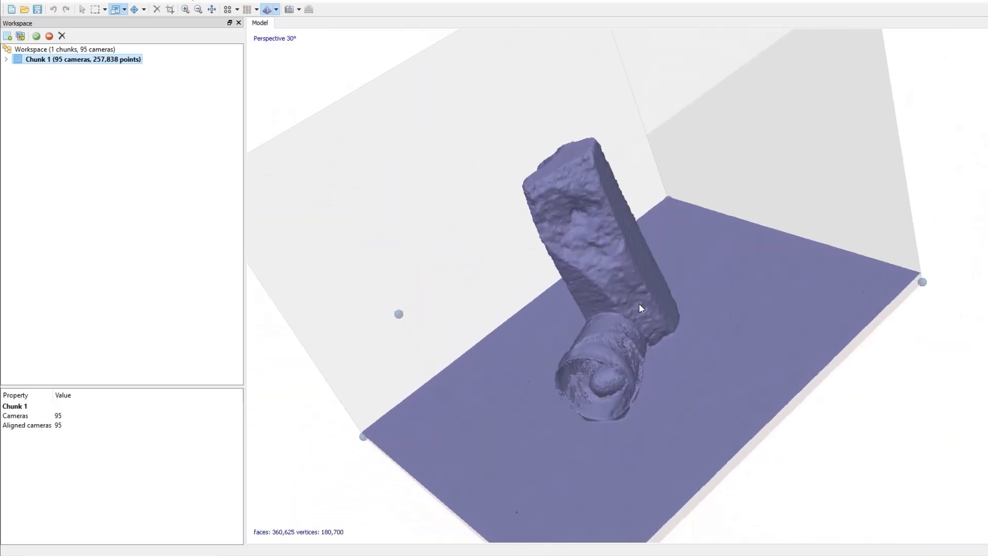
scroll(700, 320, down, 3)
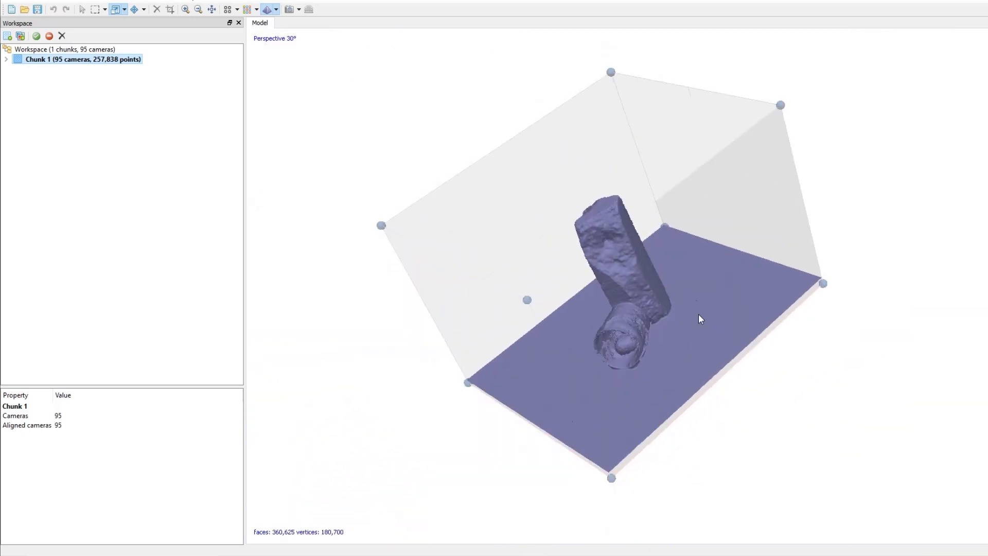
- Show the camera positions and orbit around the mesh to view them
click(277, 10)
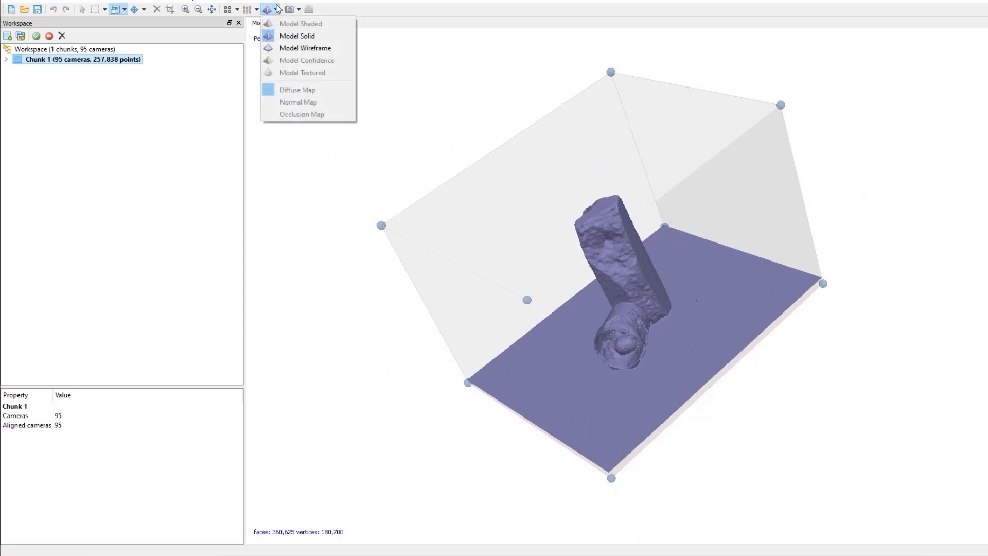
click(298, 10)
click(299, 23)
click(289, 9)
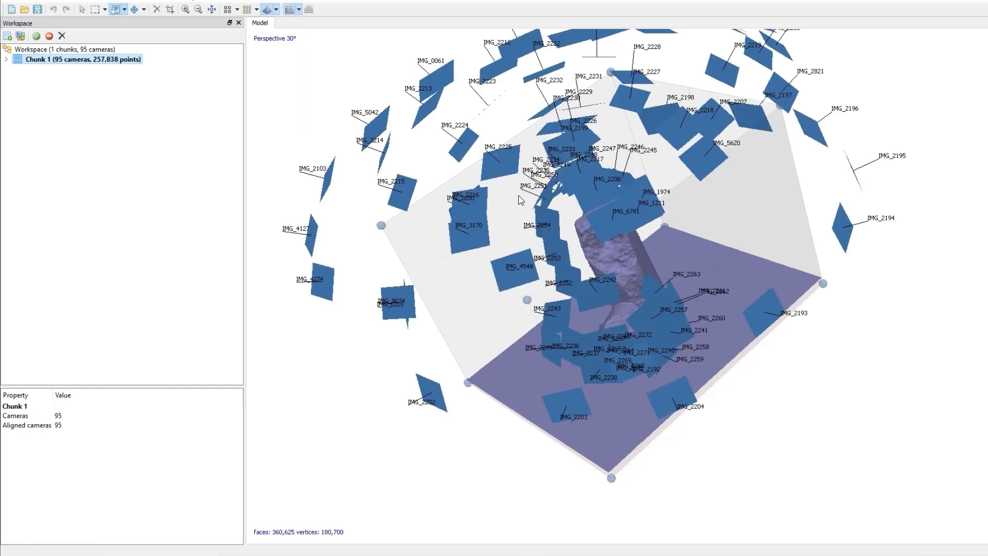
scroll(564, 290, down, 6)
right_drag(549, 249, 531, 311)
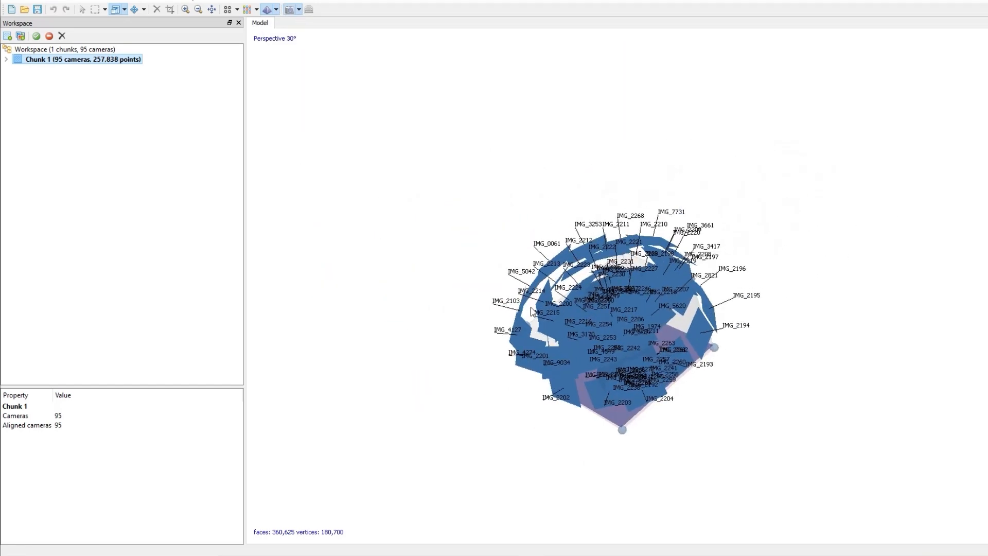
scroll(575, 313, up, 5)
drag(564, 341, 653, 304)
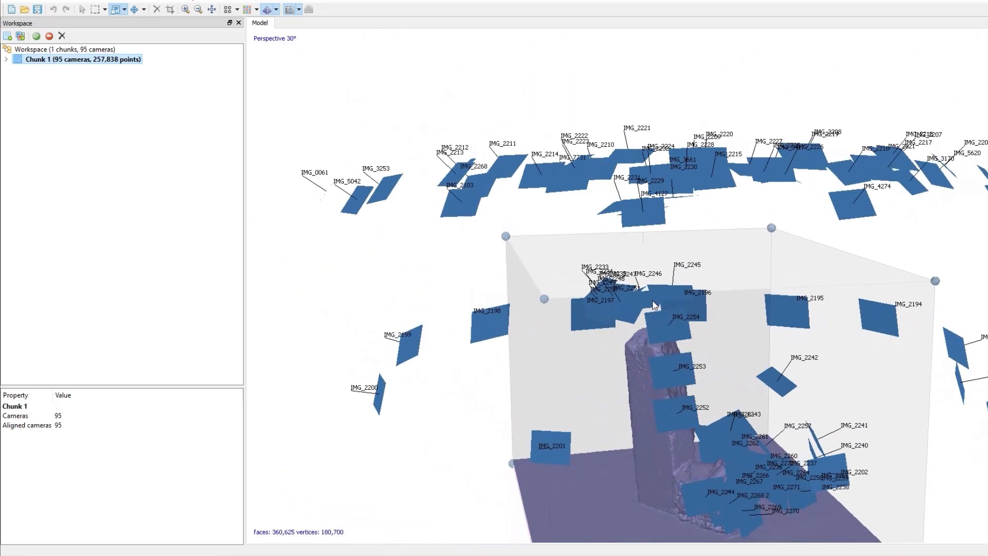
drag(736, 117, 723, 197)
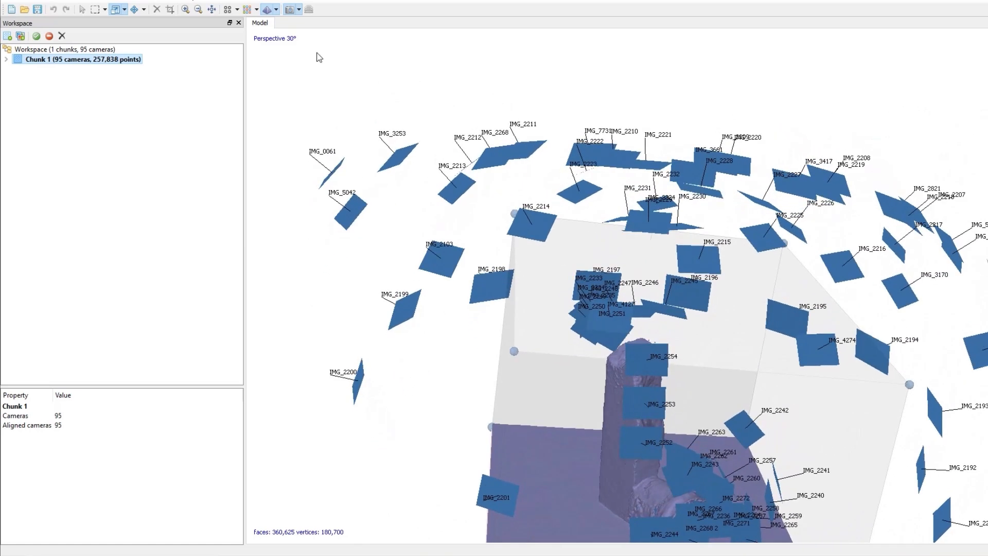
- Switch the model to wireframe display and zoom in on the base of the object
click(277, 9)
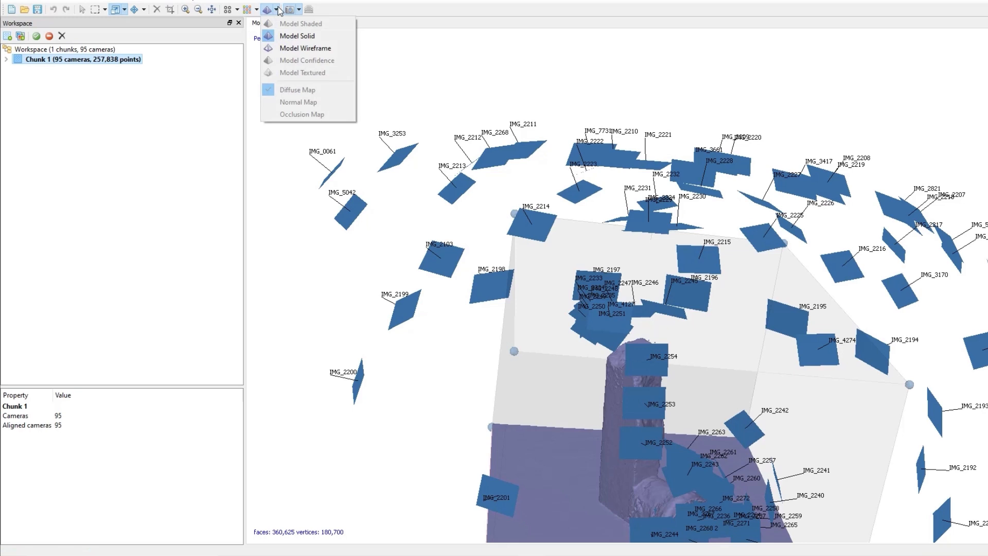
click(291, 49)
middle_drag(586, 533, 572, 270)
scroll(533, 399, up, 4)
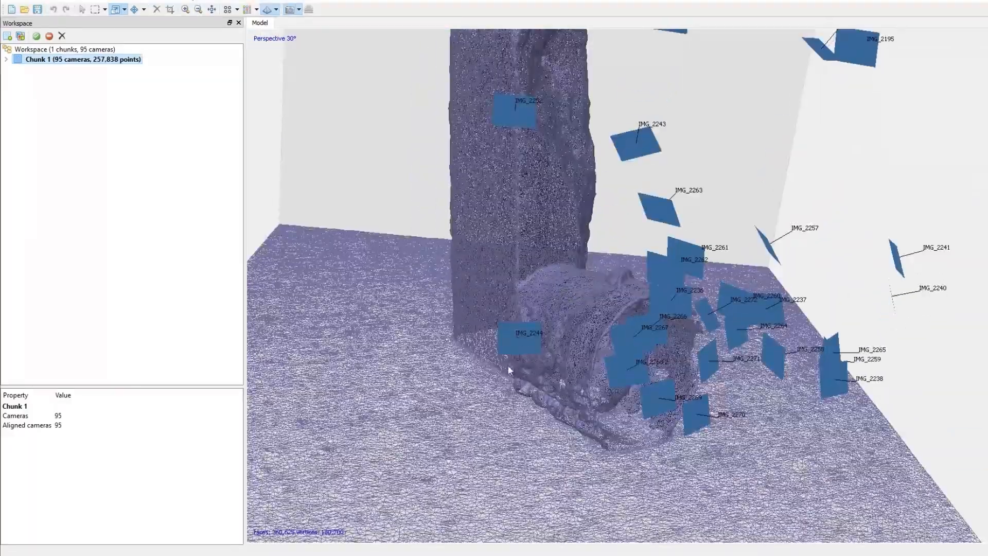
- Zoom out and orbit around the wireframe mesh to view the whole scene with its camera positions
scroll(490, 369, up, 3)
scroll(490, 368, up, 3)
scroll(545, 354, down, 7)
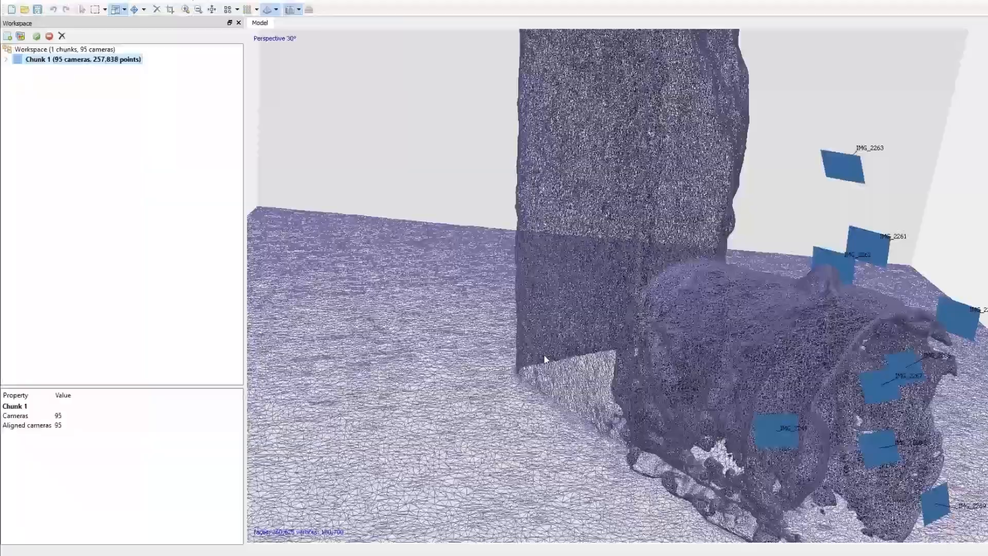
drag(399, 216, 427, 397)
scroll(427, 394, down, 4)
middle_drag(561, 235, 534, 276)
mouse_move(550, 245)
mouse_down()
mouse_move(551, 231)
mouse_move(550, 253)
mouse_move(558, 235)
mouse_up()
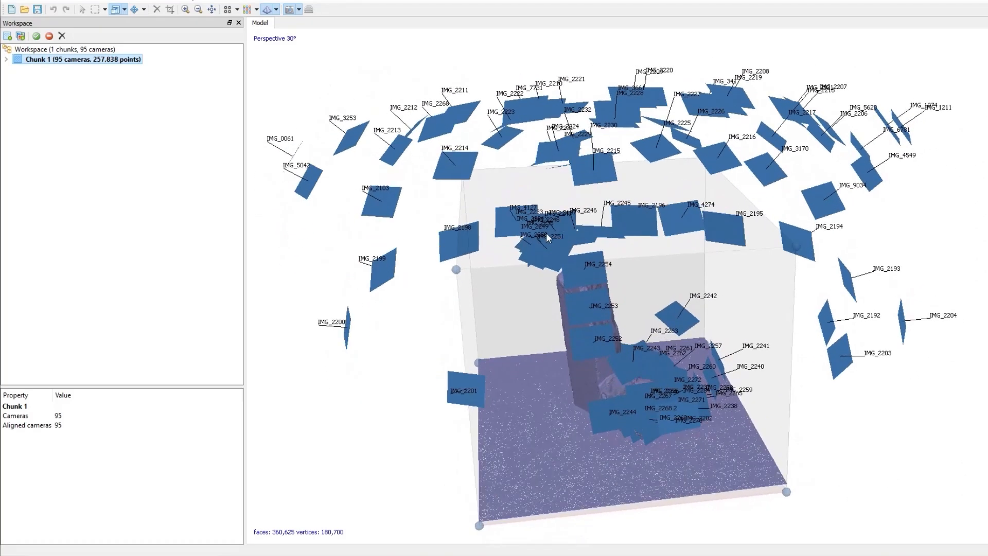
- Build a texture for the chunk with Diffuse map, Generic mapping, Mosaic blending and 4096 texture size
right_click(56, 64)
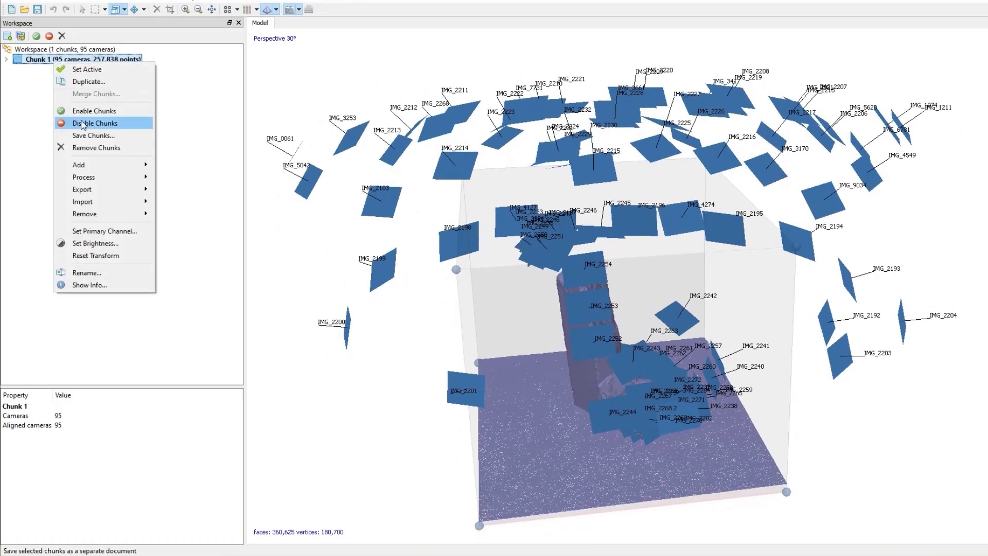
mouse_move(107, 179)
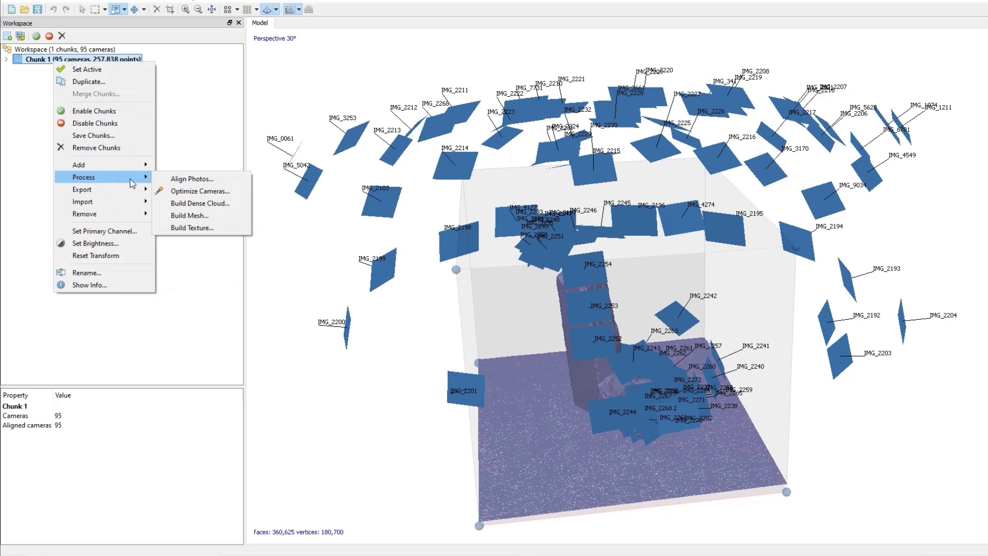
click(209, 233)
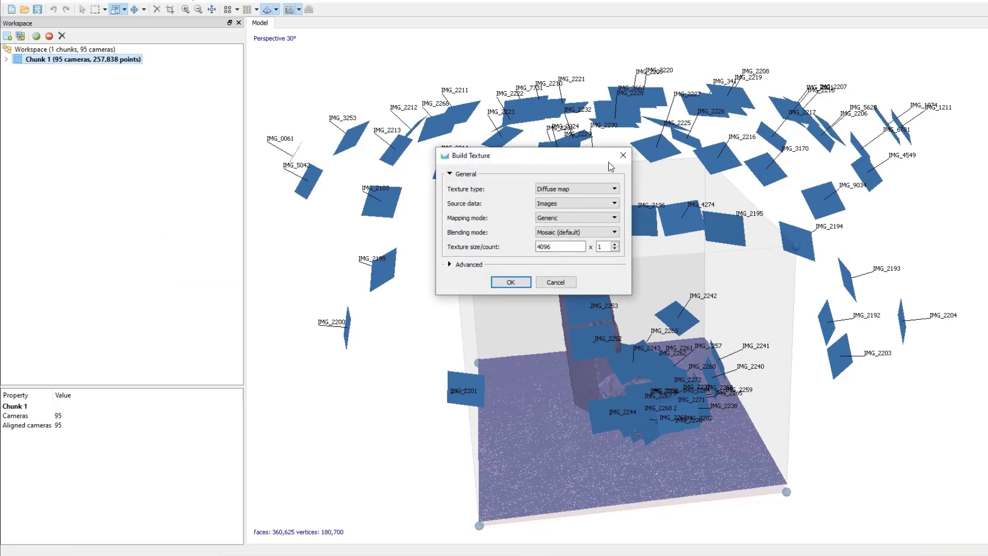
click(514, 283)
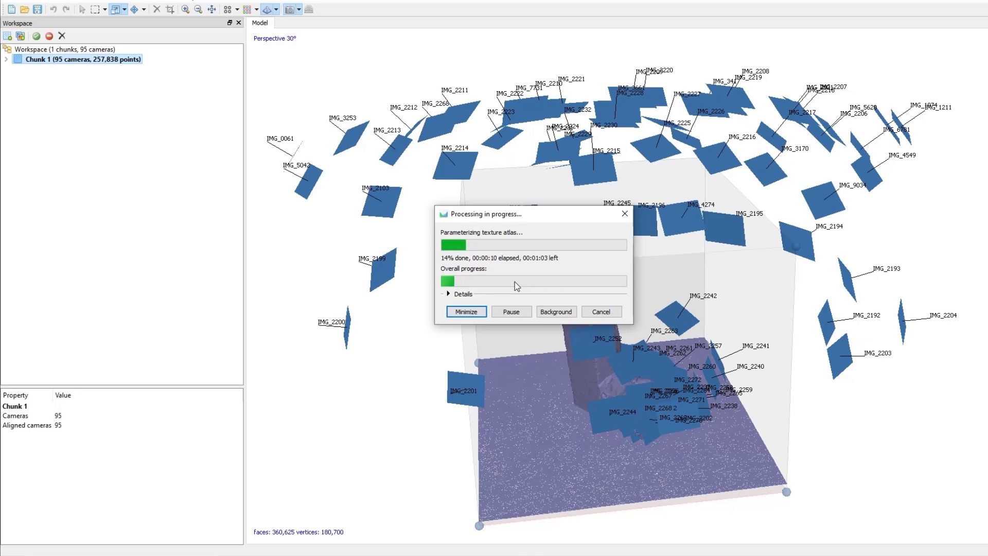
- Switch the model to textured display and hide the camera positions
click(277, 9)
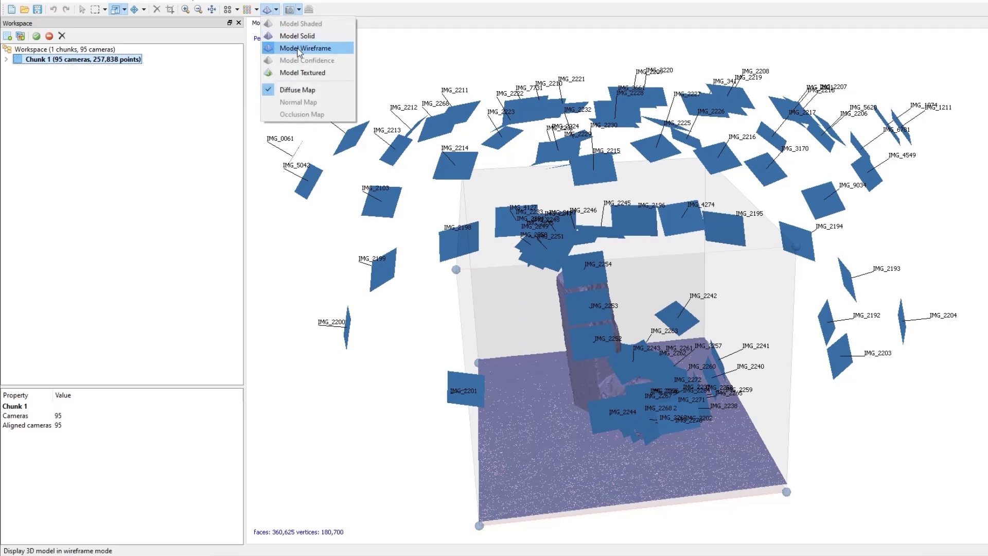
click(305, 74)
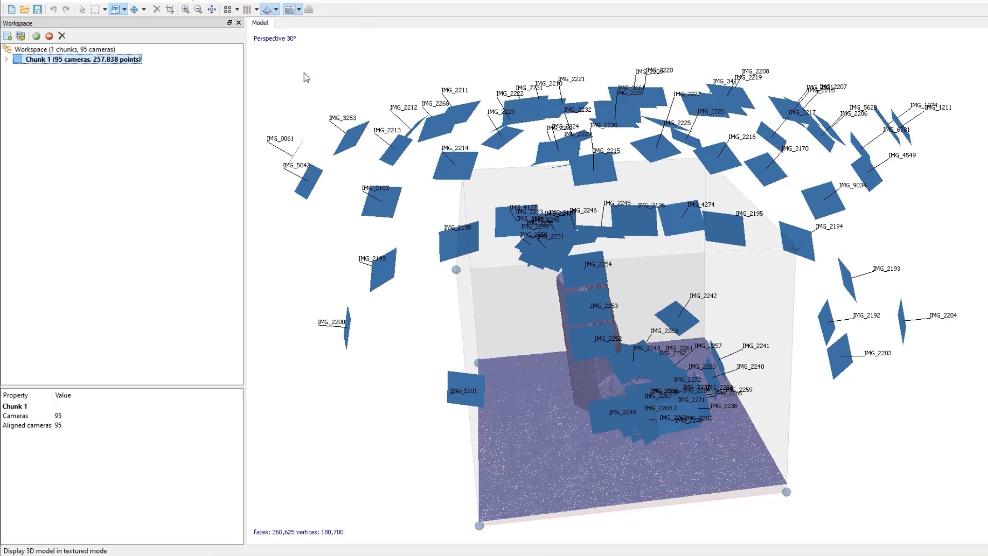
drag(611, 376, 677, 353)
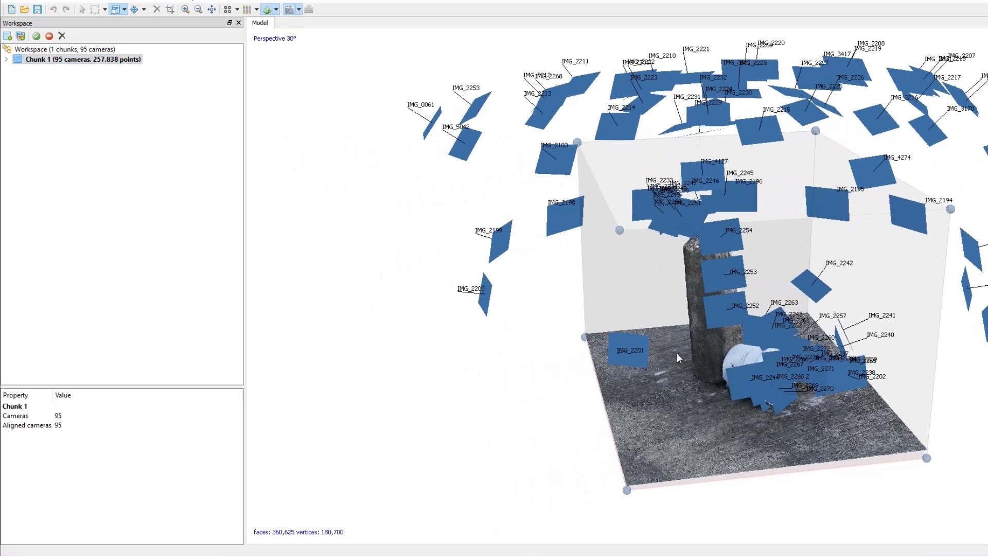
click(291, 10)
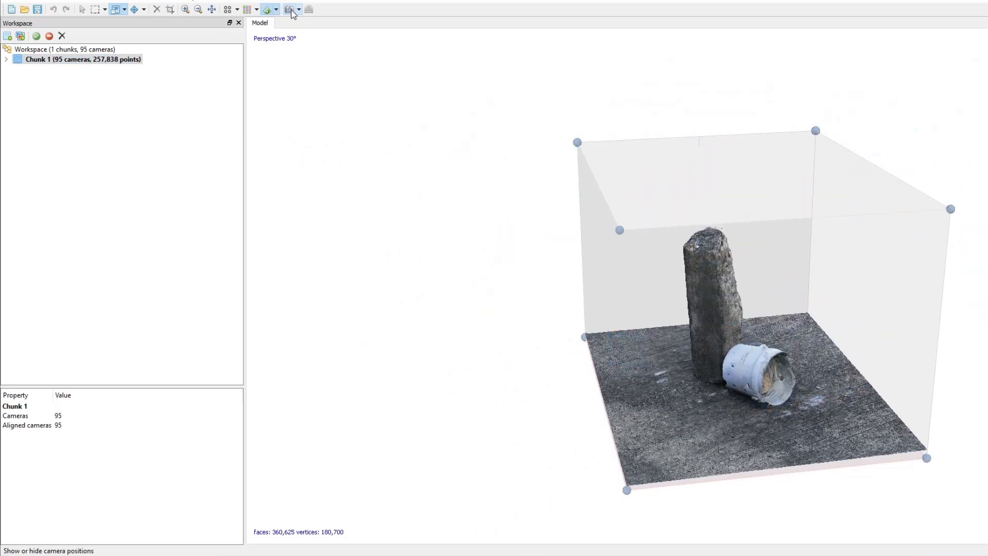
- Zoom in and orbit to inspect the textured post and ground surface up close
drag(771, 356, 669, 356)
scroll(668, 356, up, 6)
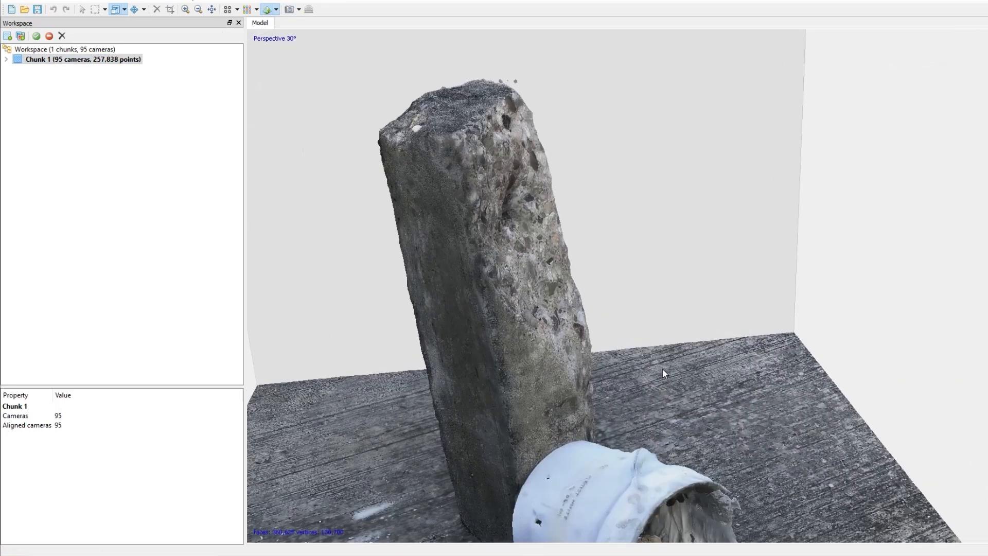
scroll(662, 347, down, 1)
drag(666, 358, 631, 228)
scroll(631, 226, up, 6)
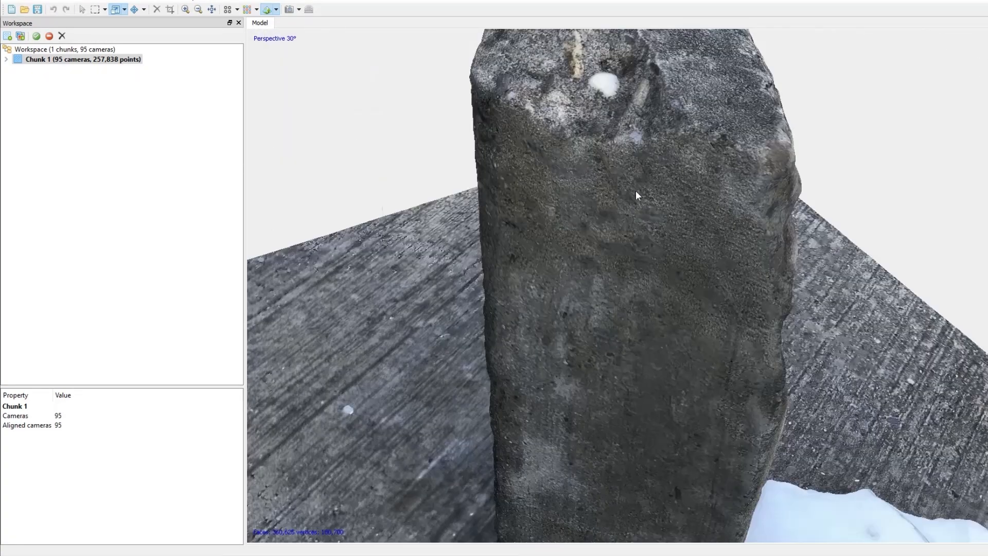
drag(635, 190, 554, 353)
drag(673, 315, 589, 313)
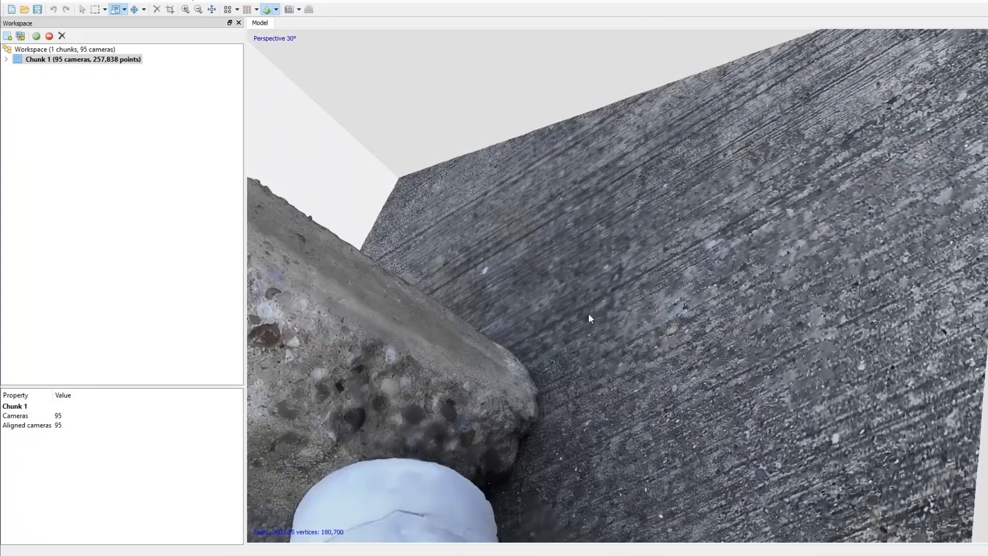
scroll(589, 315, down, 5)
scroll(373, 273, up, 5)
drag(381, 295, 589, 295)
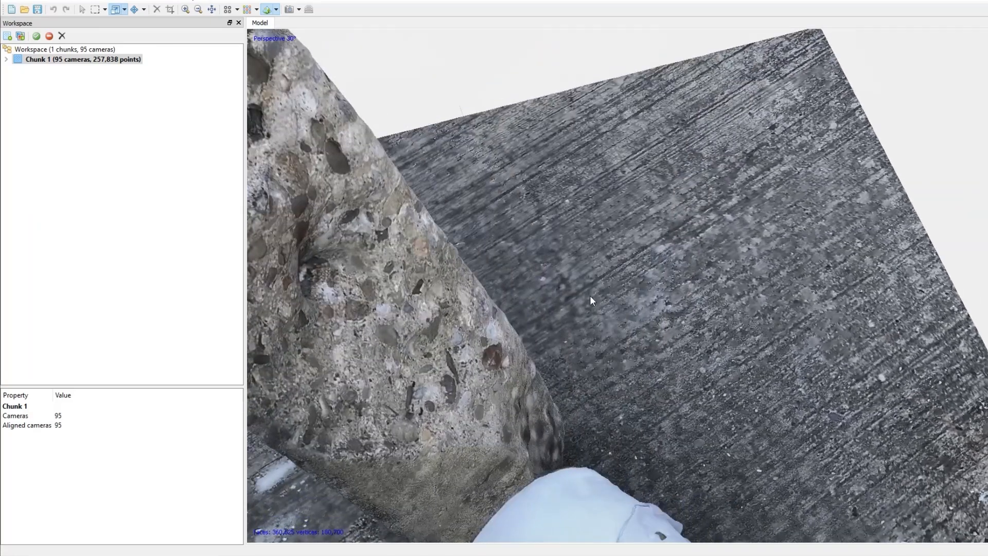
- Orbit around the textured bucket to examine its surface and interior, then zoom out to the whole scene
drag(625, 358, 705, 171)
drag(555, 380, 576, 317)
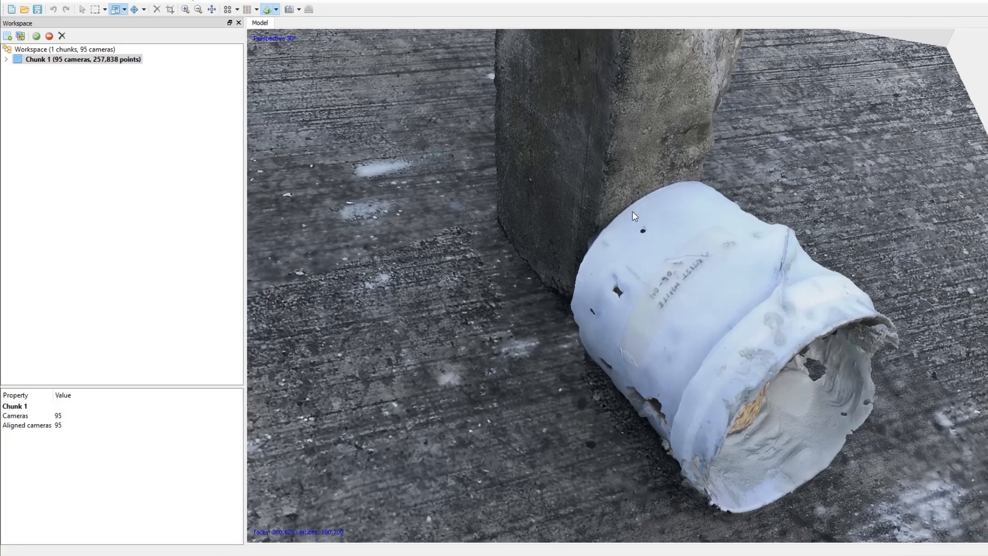
drag(578, 294, 626, 376)
drag(727, 421, 609, 323)
drag(714, 235, 864, 307)
drag(538, 356, 629, 315)
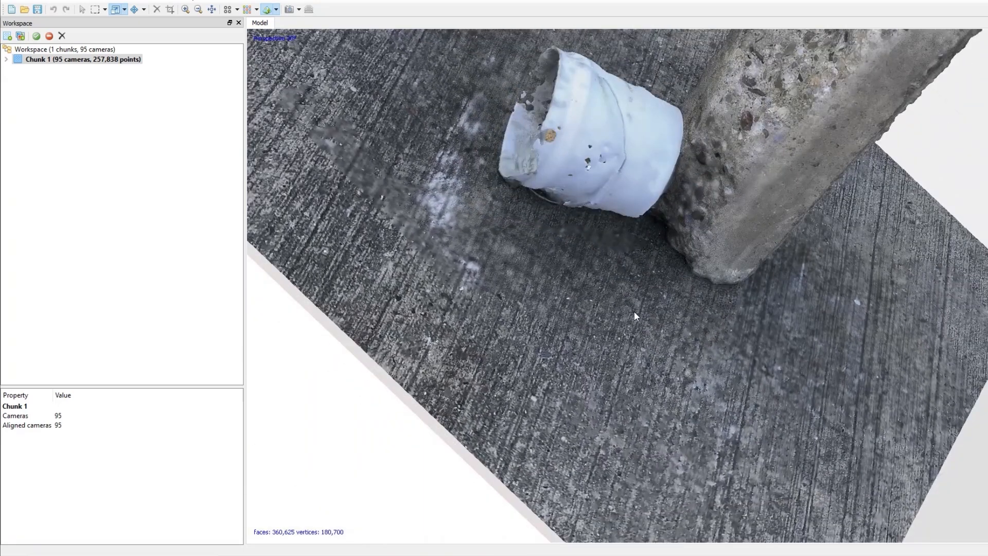
drag(668, 290, 568, 439)
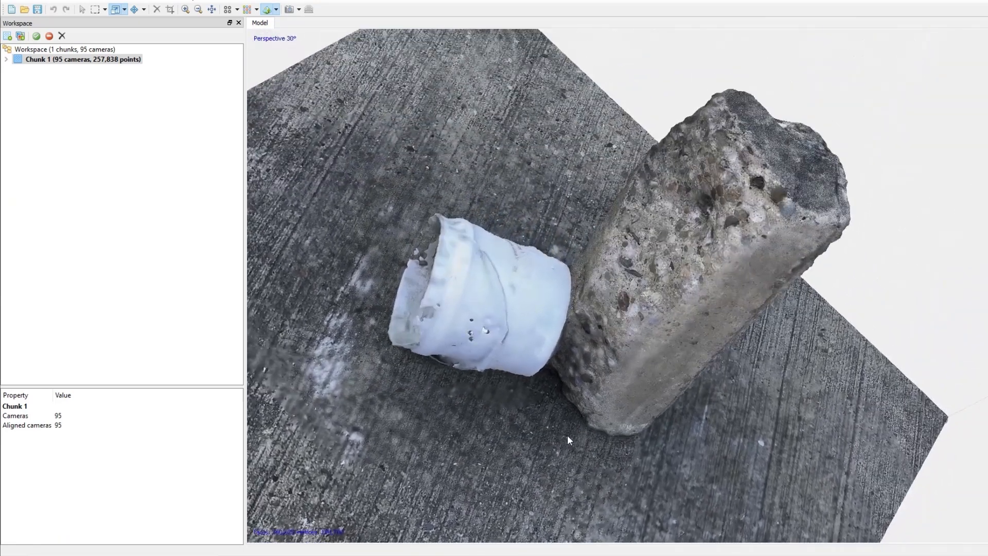
drag(593, 312, 519, 313)
scroll(468, 338, down, 5)
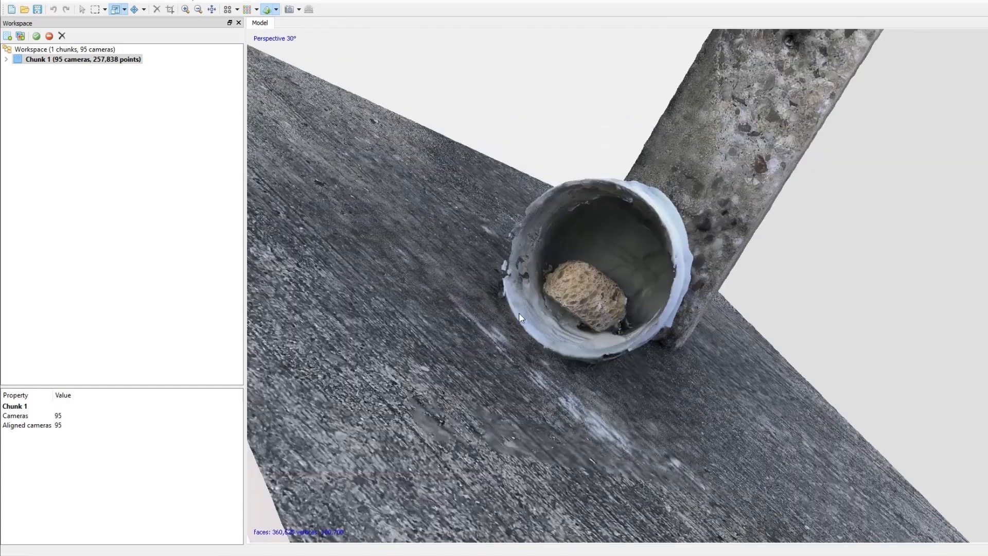
drag(649, 214, 598, 208)
scroll(598, 209, down, 8)
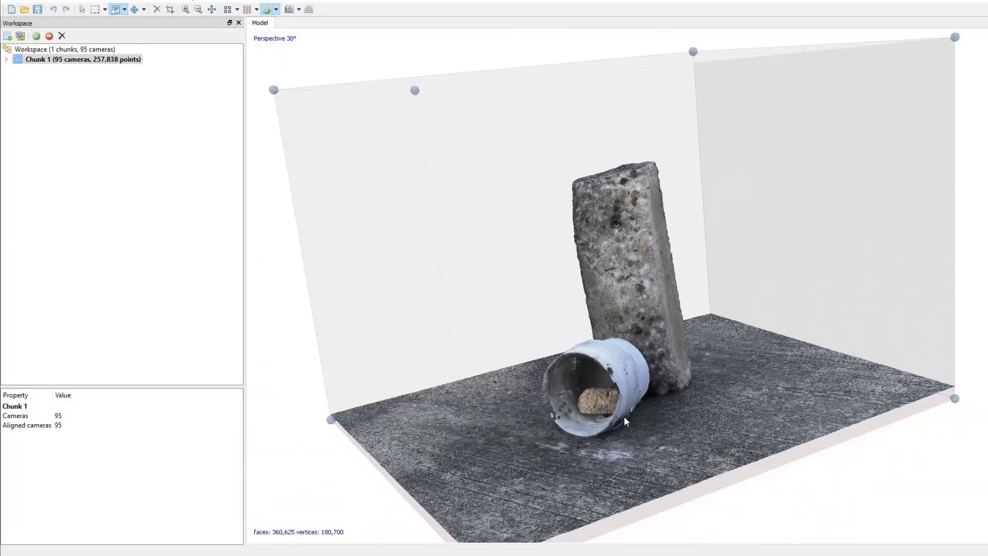
drag(660, 456, 631, 425)
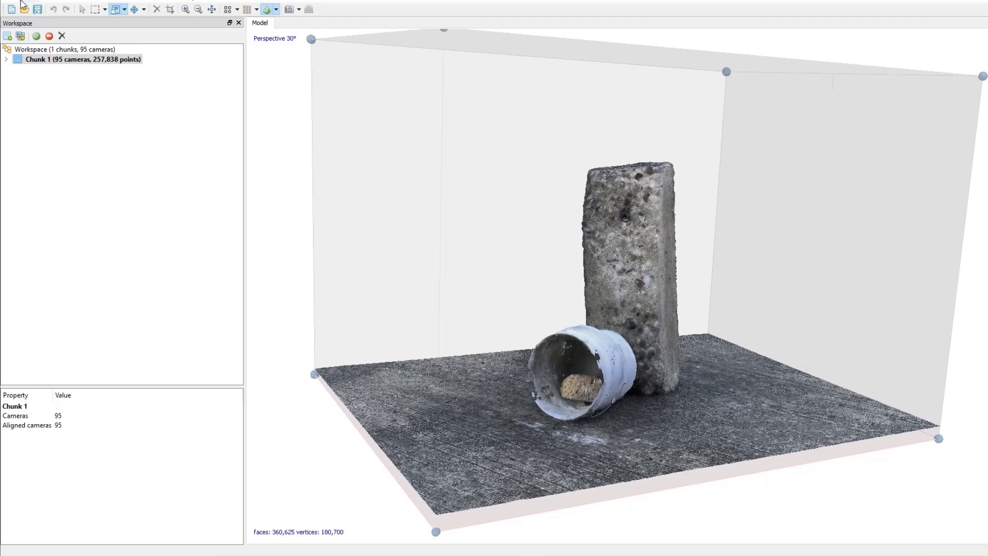
click(105, 10)
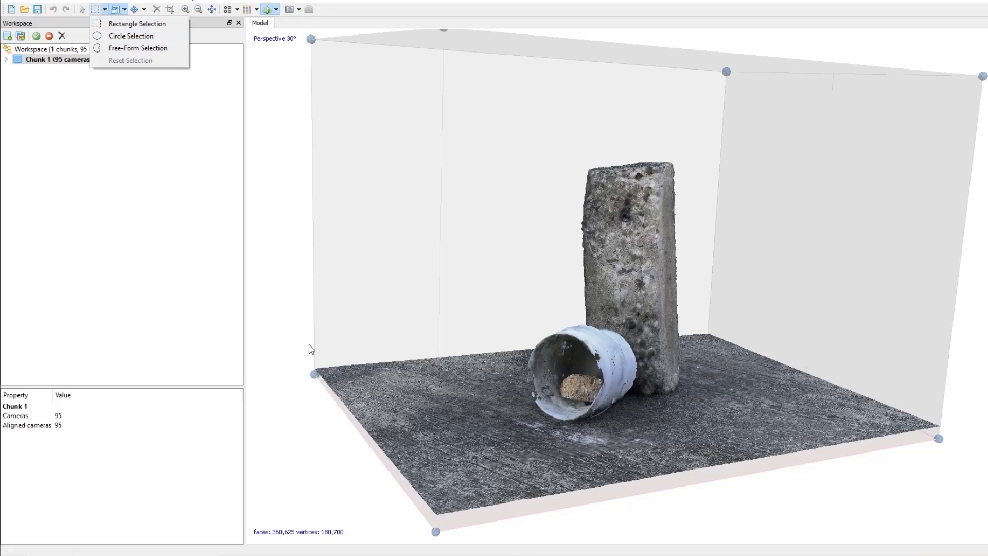
click(650, 455)
mouse_move(650, 455)
mouse_down()
mouse_move(647, 434)
mouse_move(669, 446)
mouse_move(647, 449)
mouse_move(652, 455)
mouse_up()
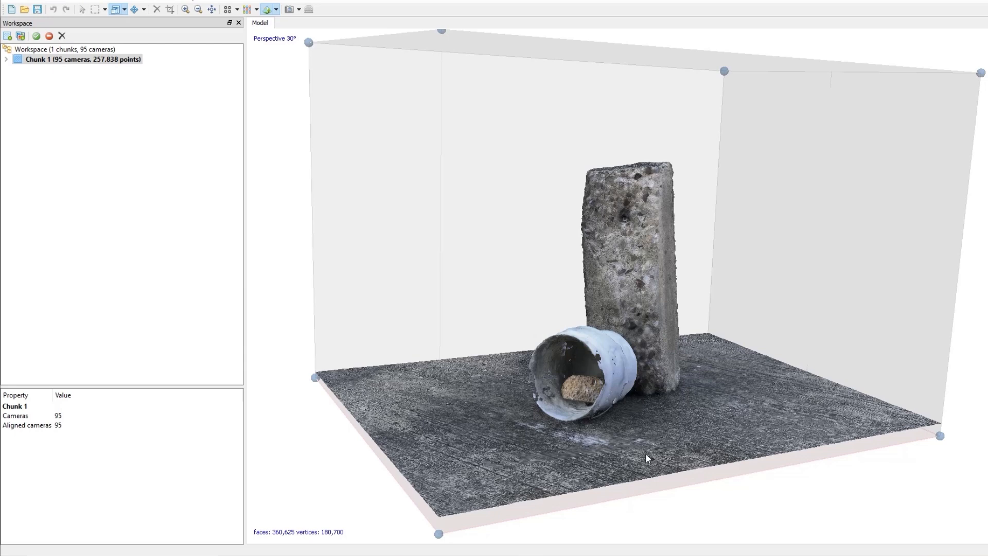
- Open the Export Model dialog and review the available model file formats without saving
click(11, 3)
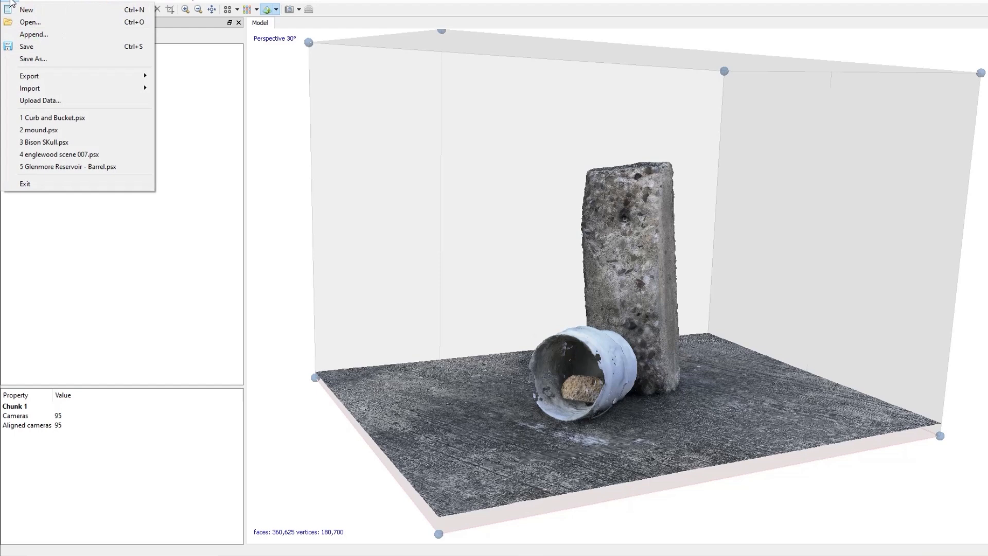
mouse_move(45, 79)
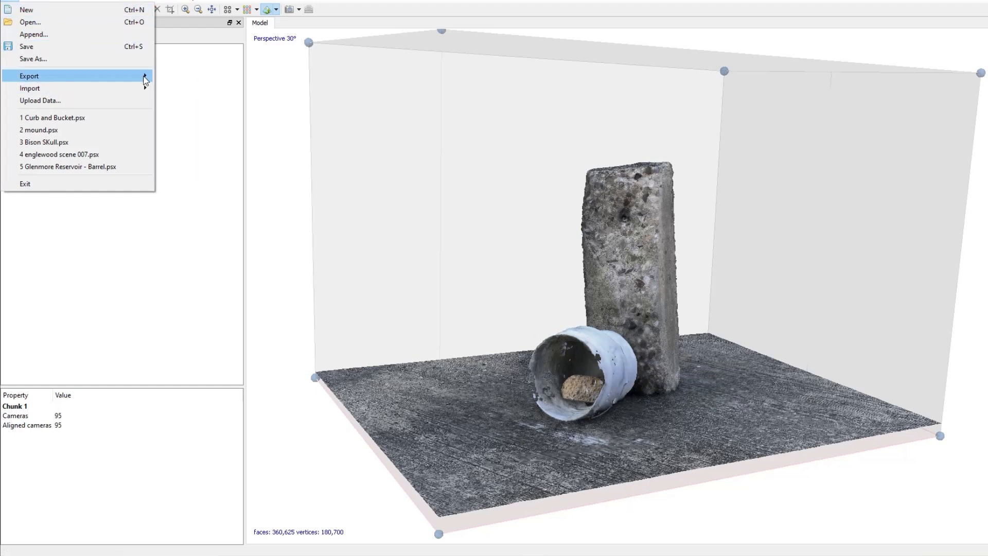
mouse_move(145, 81)
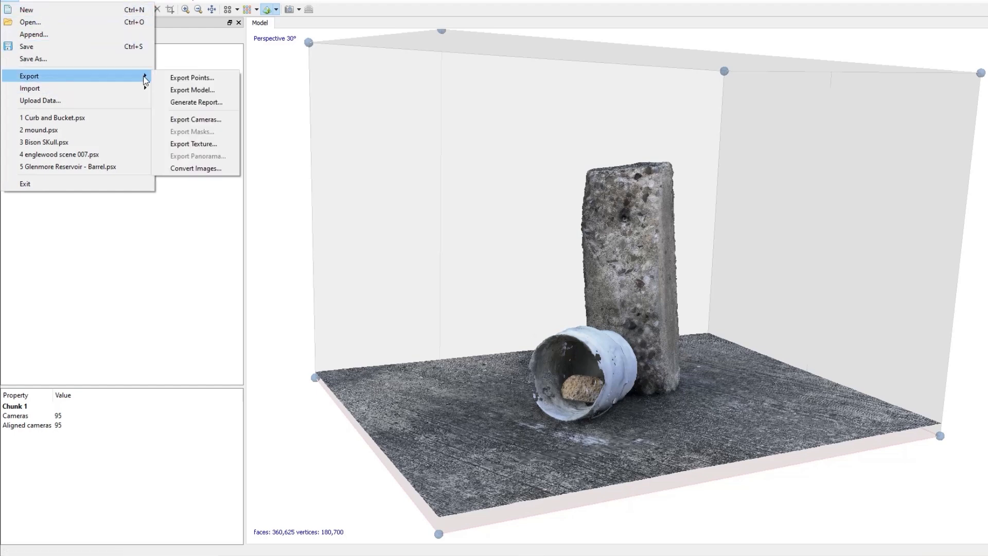
click(190, 90)
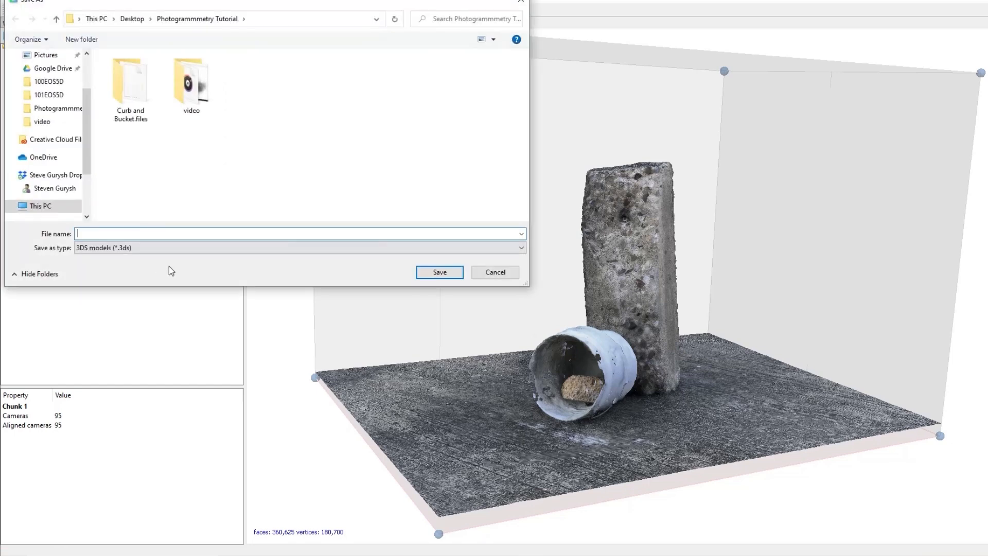
click(520, 248)
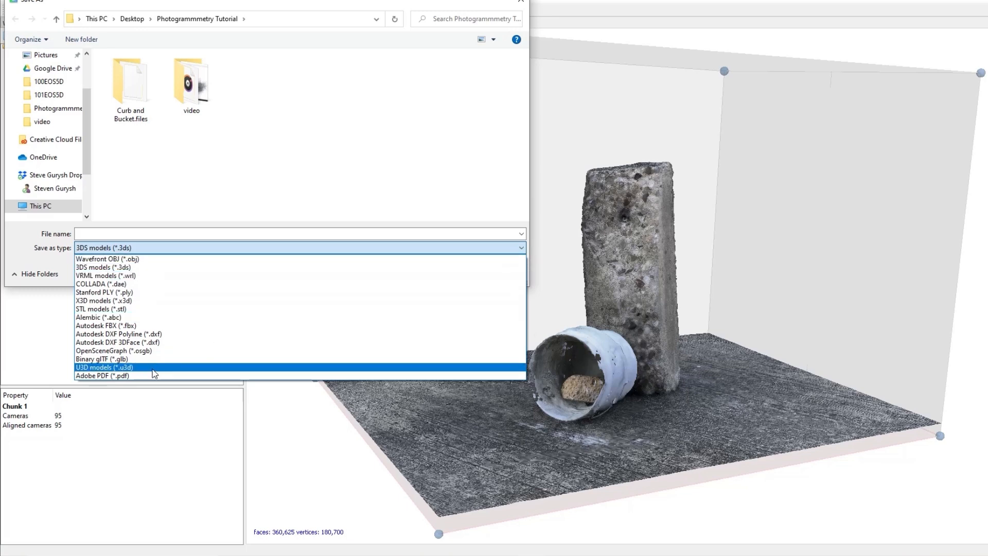
click(238, 199)
click(495, 272)
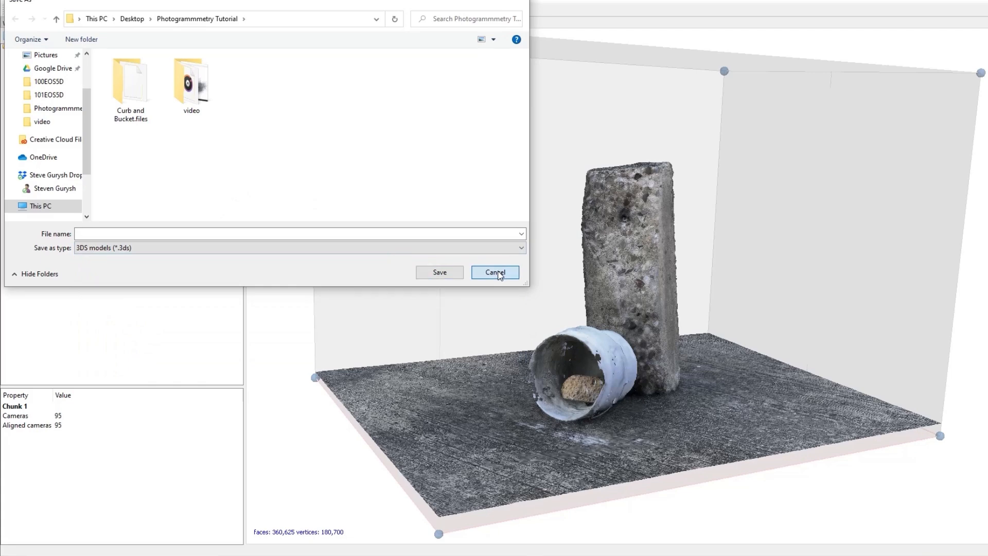